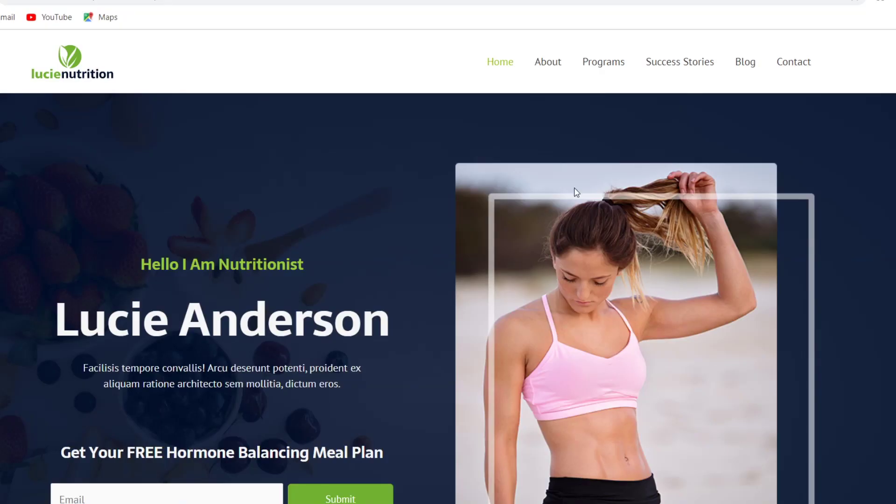
Step: Scroll through the finished nutrition site preview from top to bottom and back
scroll(541, 258, "down", 9)
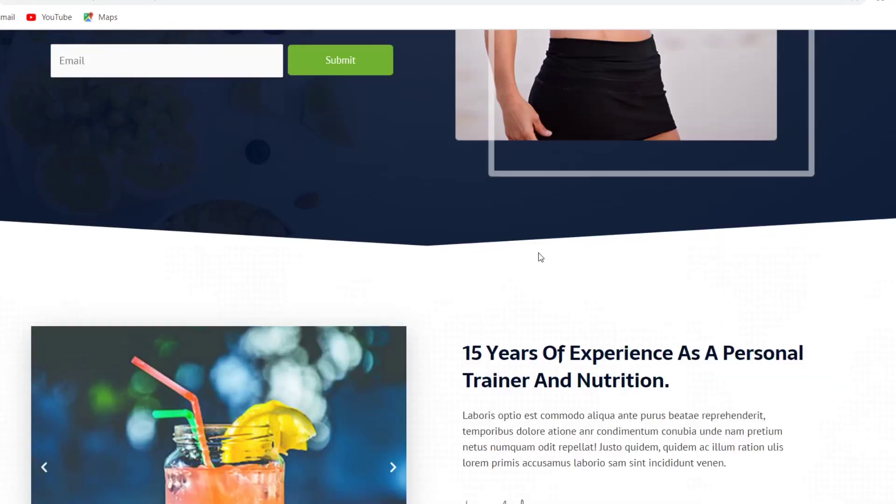
scroll(544, 276, "down", 15)
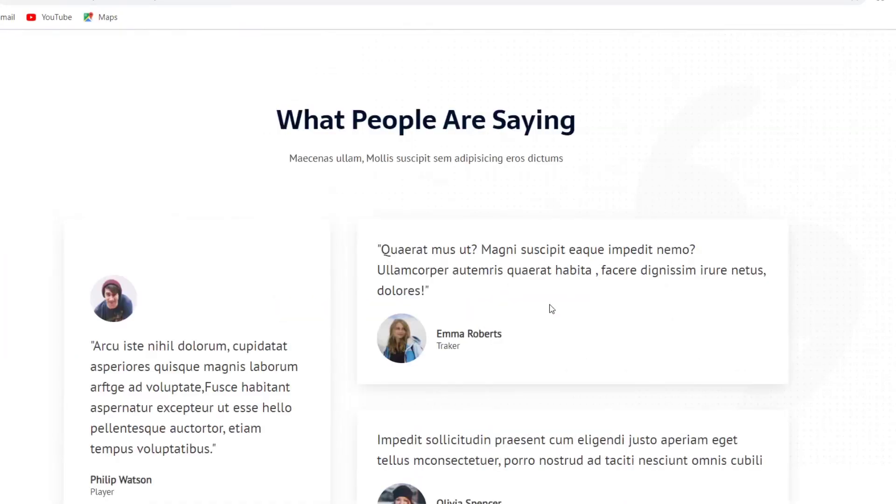
scroll(551, 308, "down", 20)
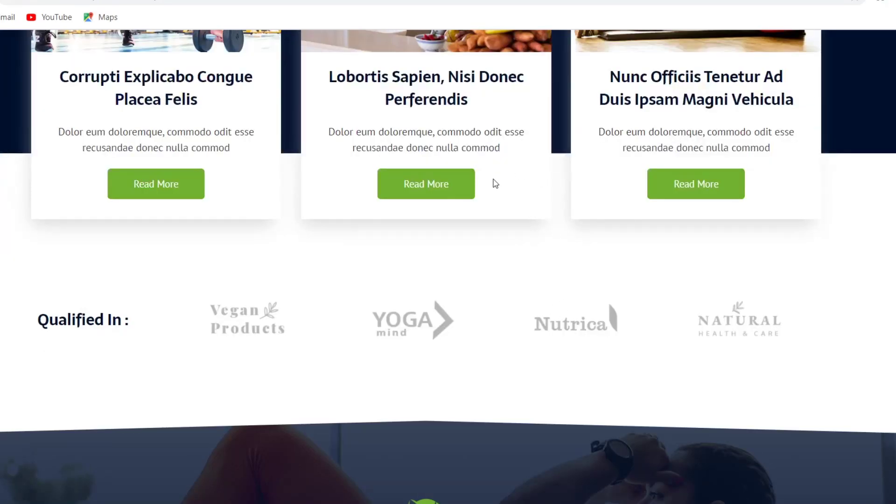
scroll(506, 294, "down", 4)
scroll(516, 295, "up", 20)
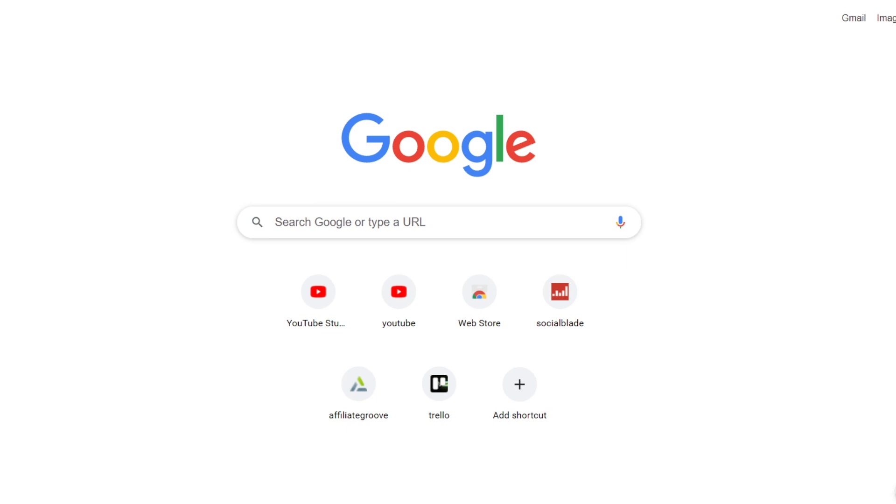
Step: Go to pantheon.io and look over its sign-up page
type("pantheon.io")
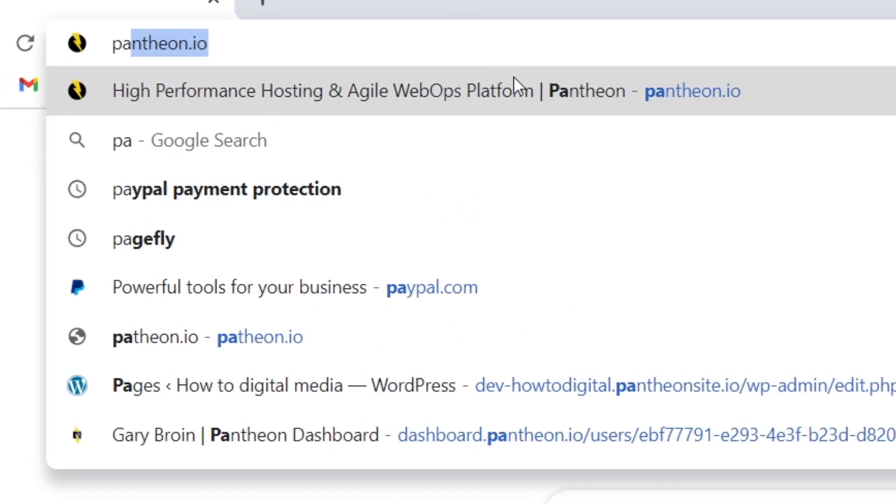
left_click(512, 75)
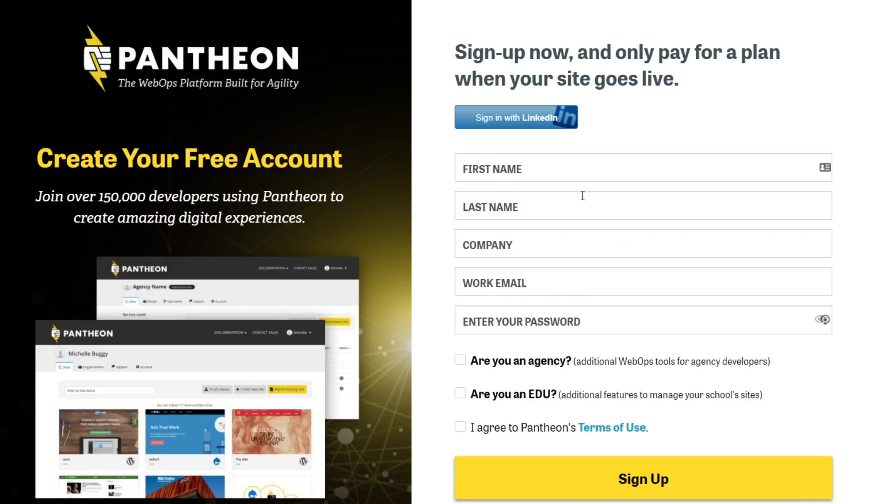
scroll(583, 196, "down", 7)
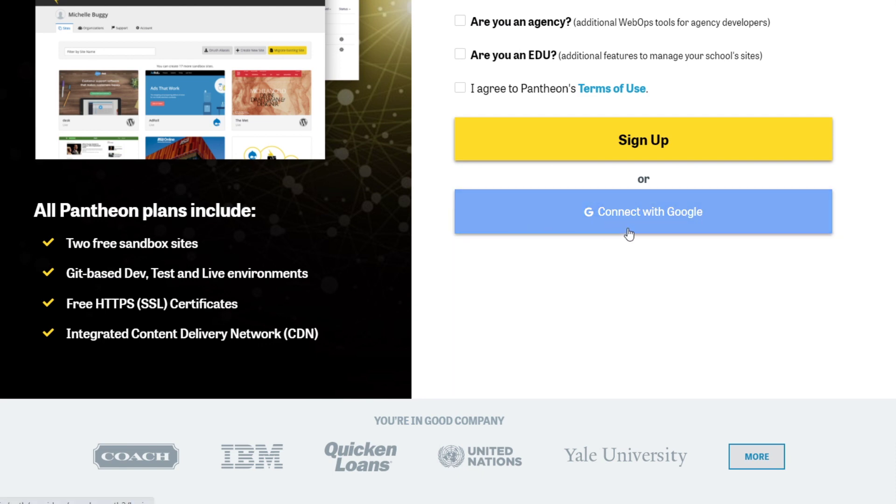
scroll(628, 236, "up", 7)
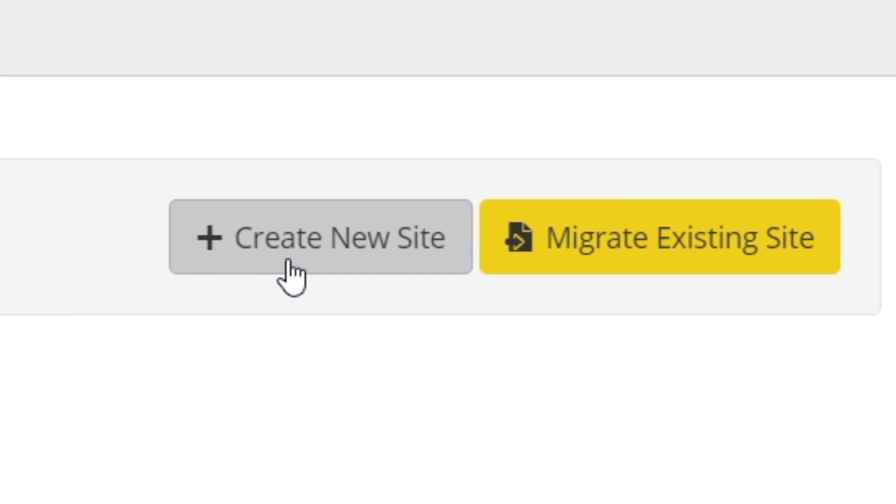
Step: Create the Pantheon site 'htdmedias' in the United States region and deploy WordPress on it
left_click(268, 254)
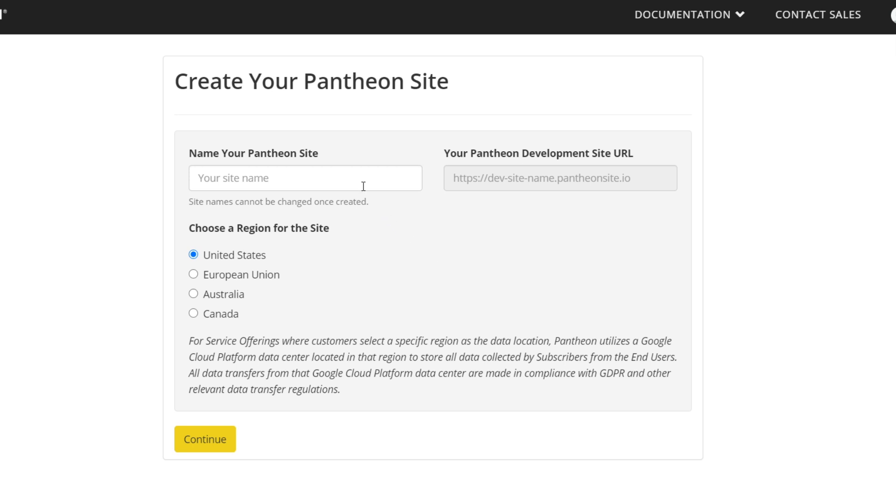
left_click(317, 179)
type("htd")
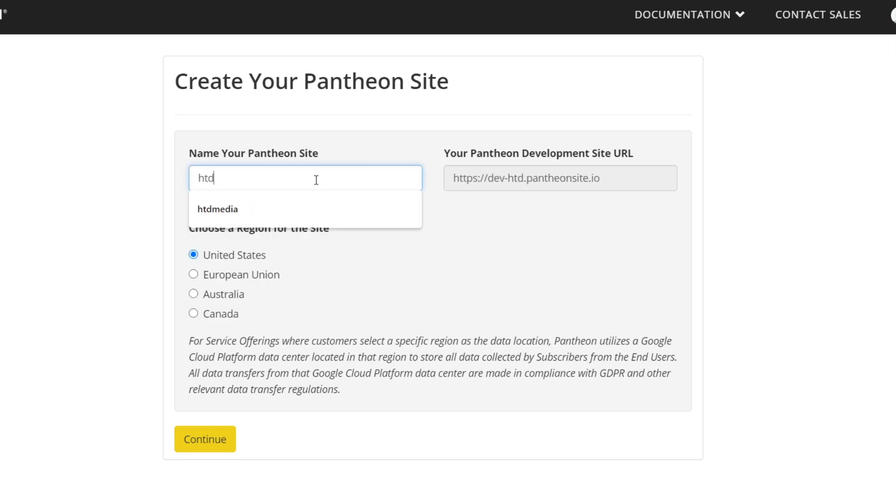
type("medias")
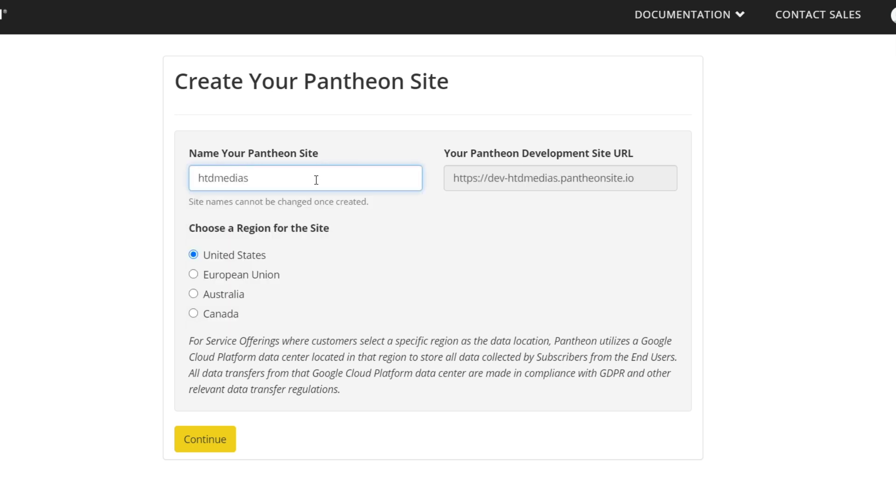
left_click(496, 308)
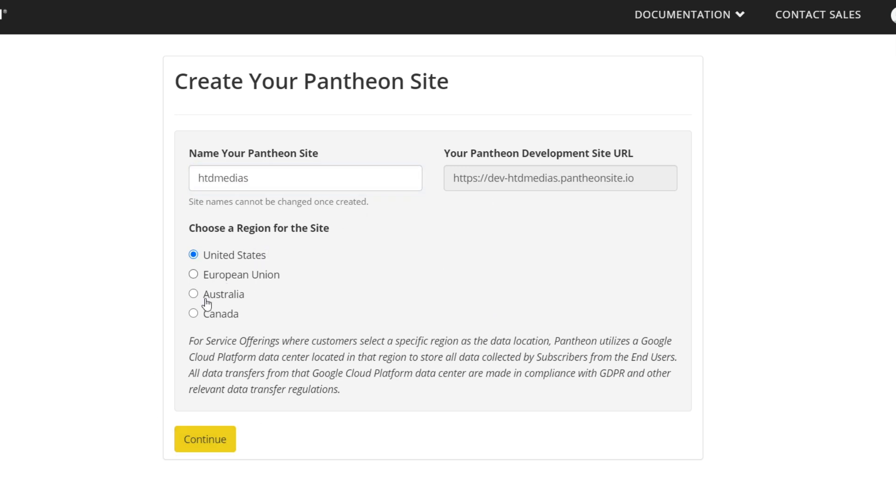
left_click(218, 441)
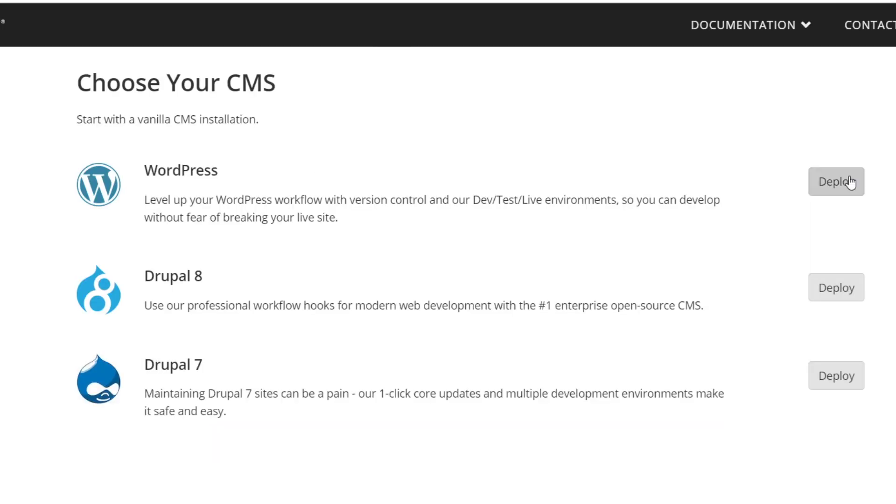
left_click(848, 180)
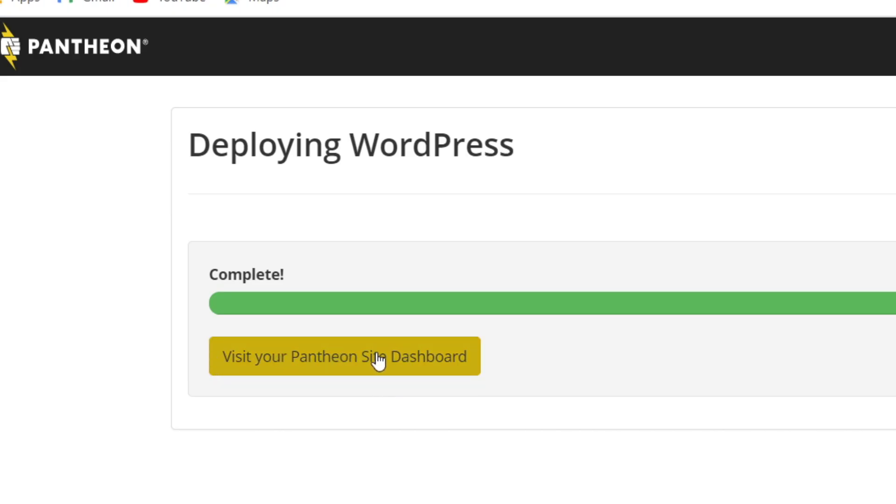
Step: Go to the htdmedias site dashboard and open its Dev environment's development site
left_click(397, 362)
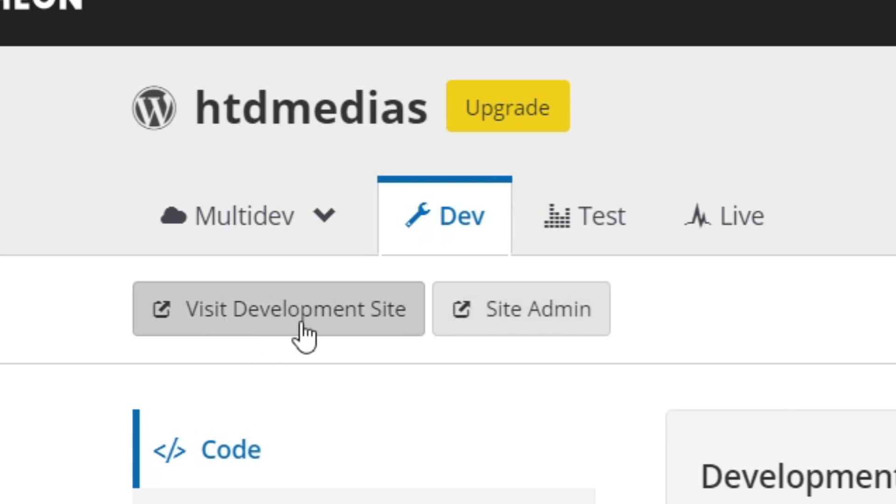
left_click(376, 308)
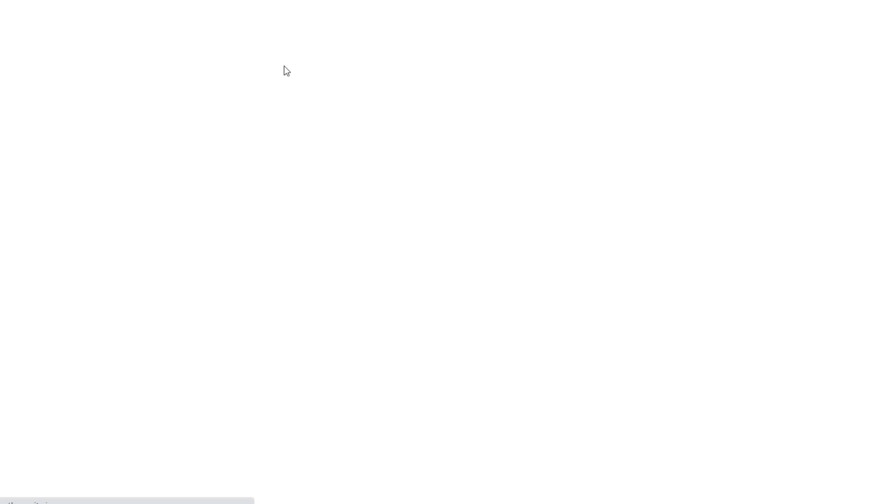
Step: Keep English (United States) as the installation language and continue to the site setup form
scroll(452, 304, "down", 10)
scroll(452, 308, "down", 8)
scroll(450, 298, "up", 15)
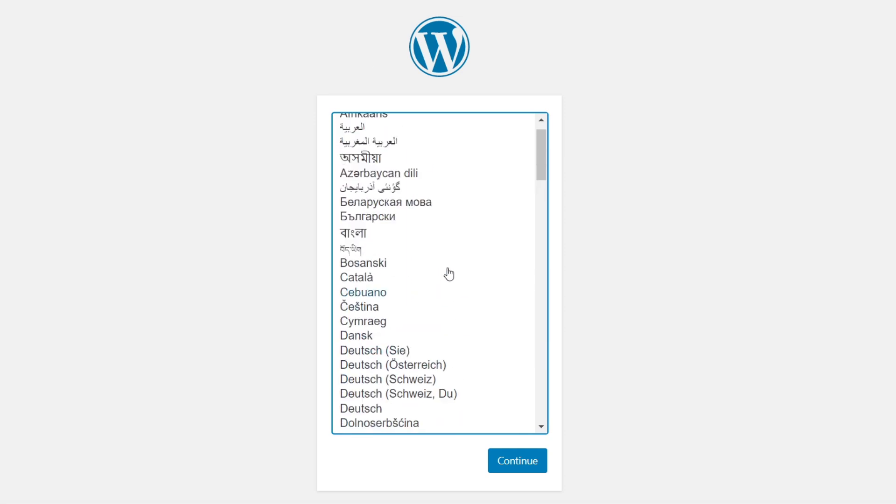
left_click(518, 464)
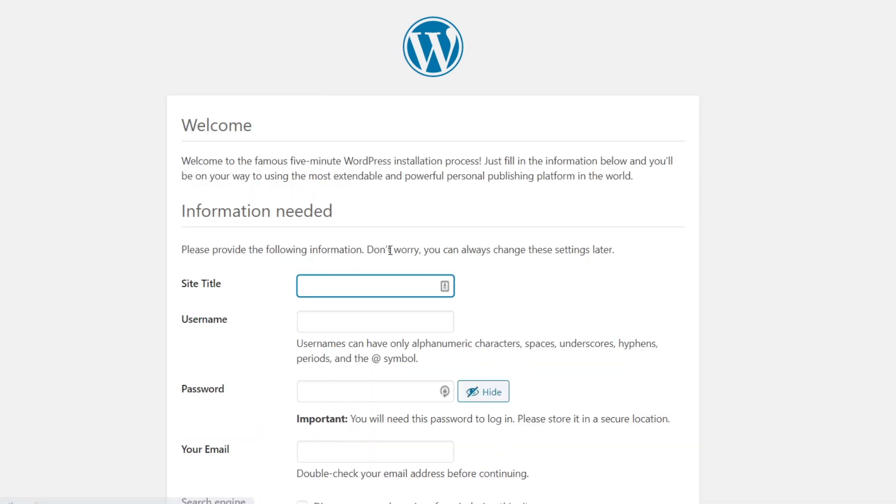
scroll(390, 251, "down", 3)
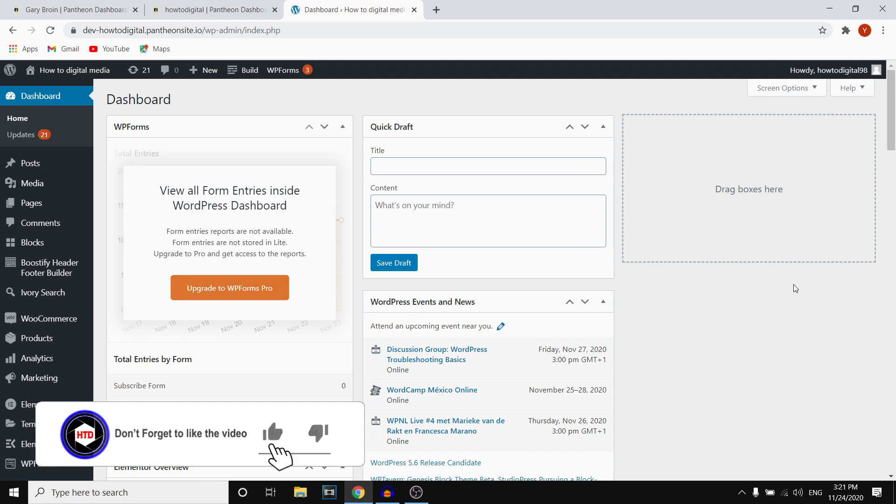
Step: Search the plugin directory for 'astra' and activate the Starter Templates plugin
scroll(30, 336, "down", 4)
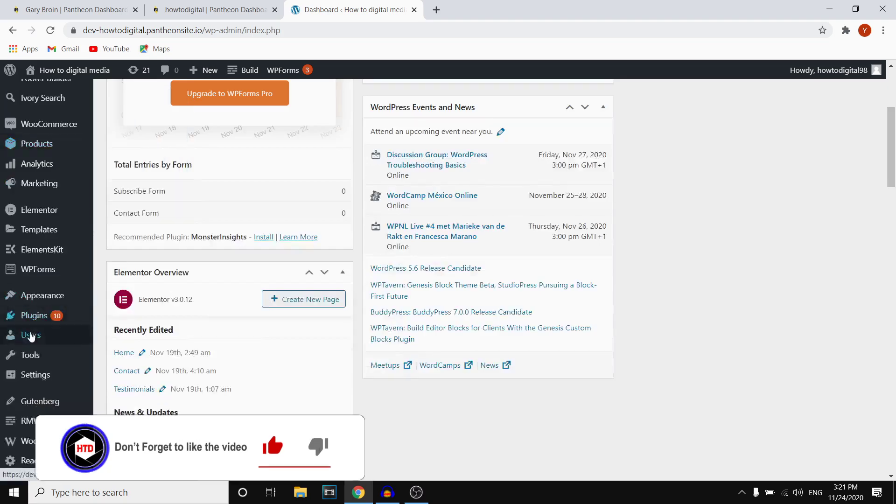
mouse_move(43, 318)
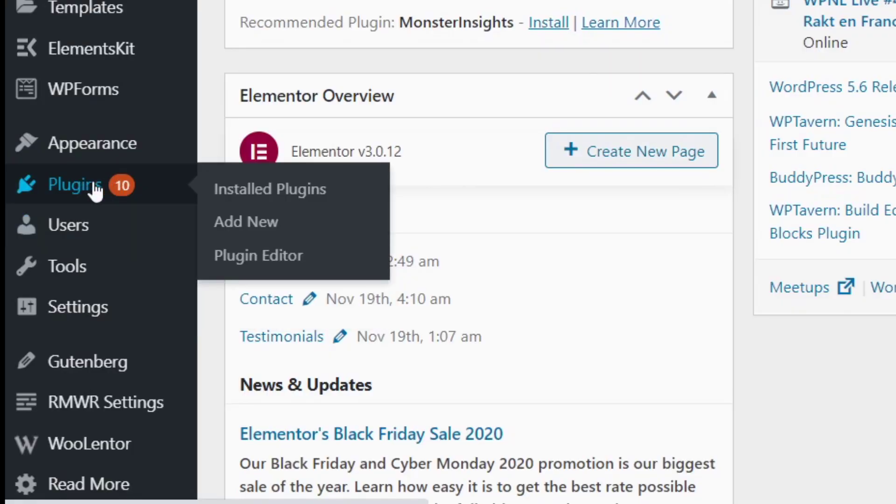
left_click(244, 223)
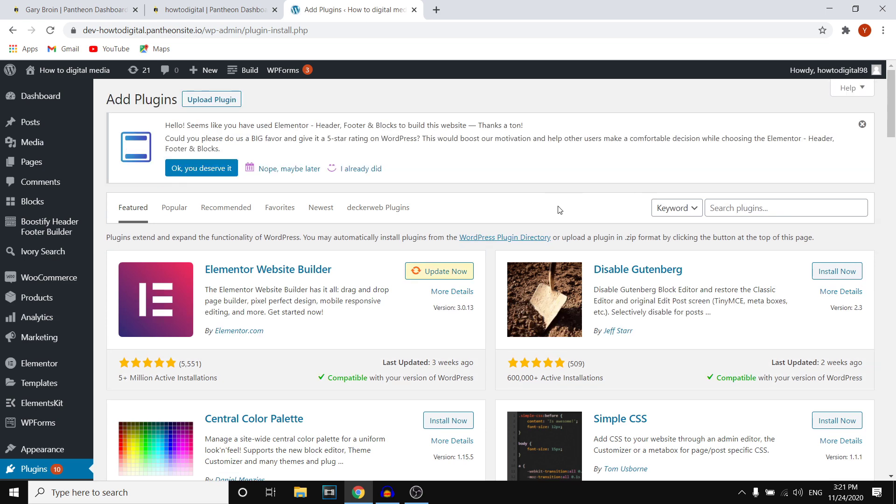
left_click(730, 207)
type("astra")
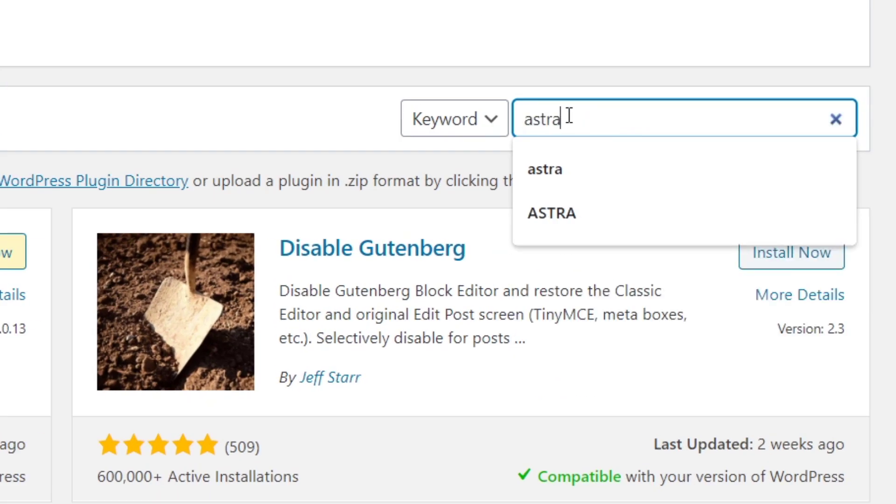
key("Return")
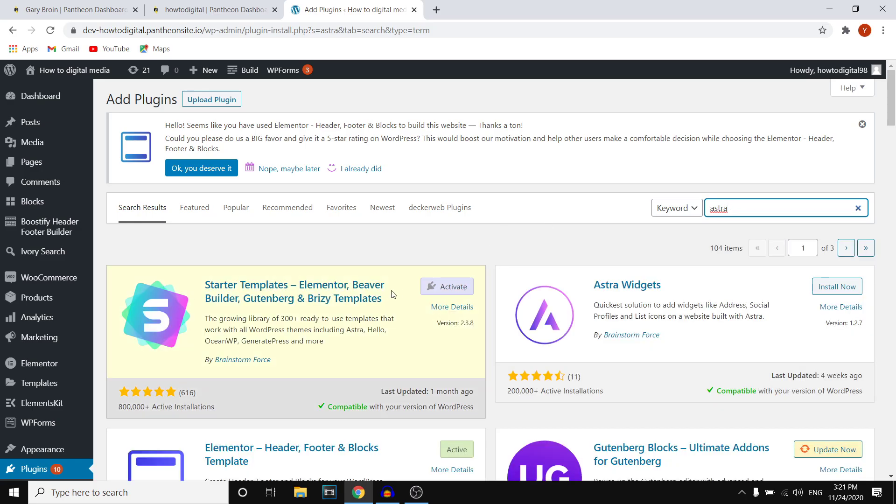
scroll(341, 298, "down", 2)
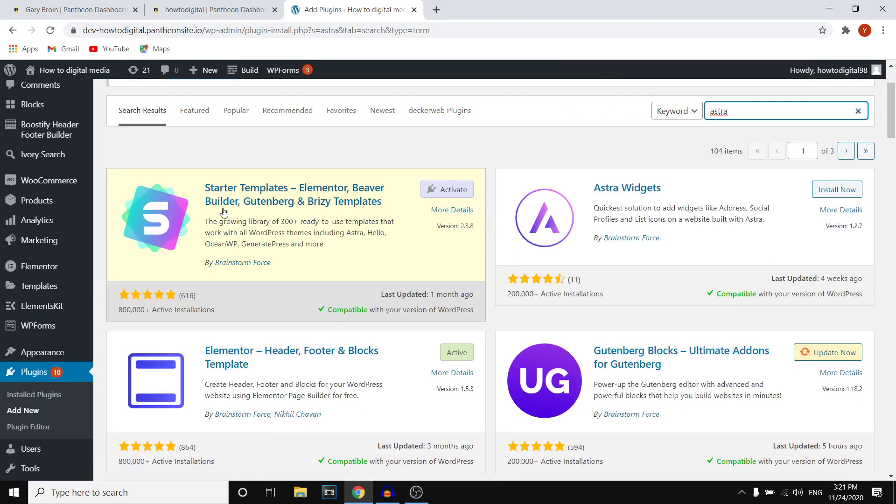
left_click(446, 191)
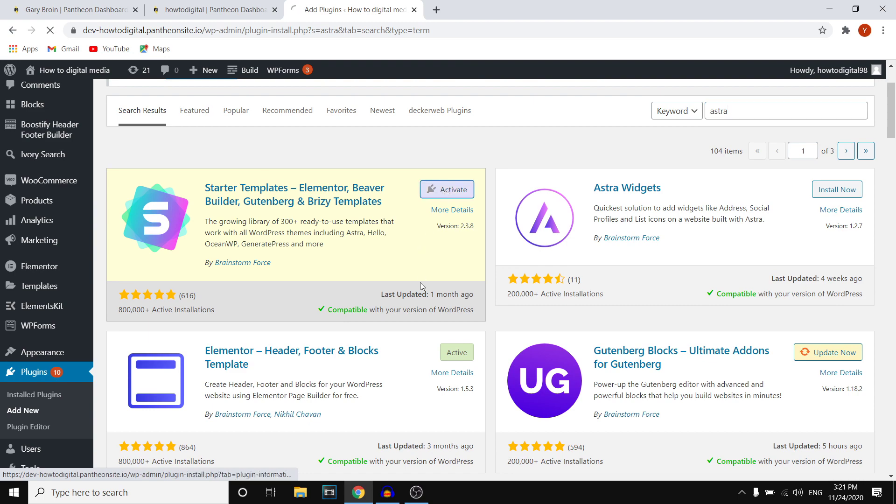
scroll(382, 281, "down", 15)
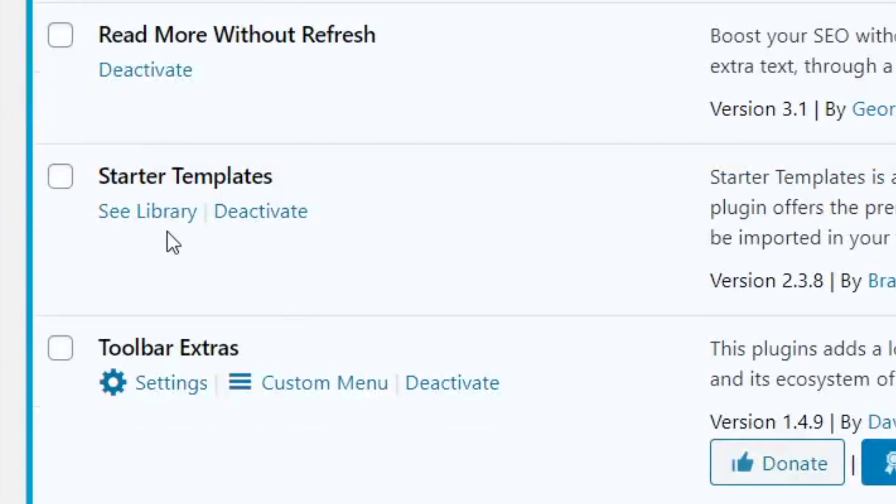
Step: Open the Starter Templates library and check the available page builder choices
left_click(147, 212)
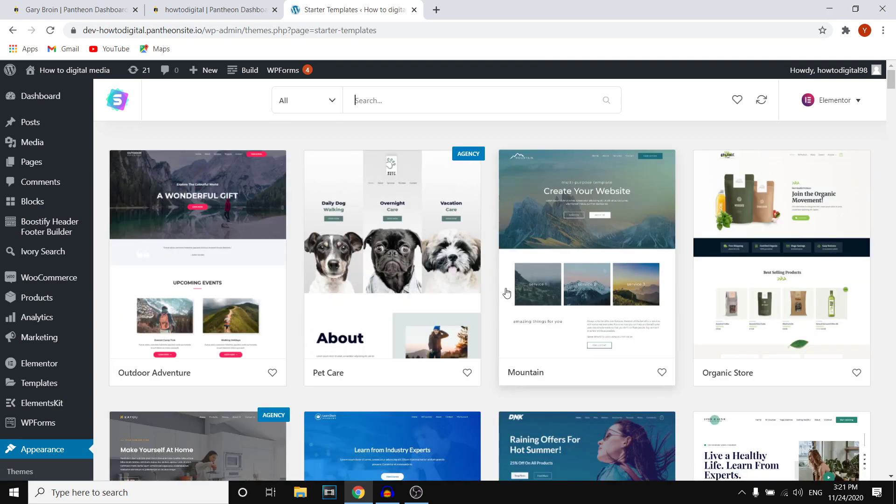
scroll(560, 294, "down", 10)
scroll(700, 243, "up", 10)
left_click(853, 106)
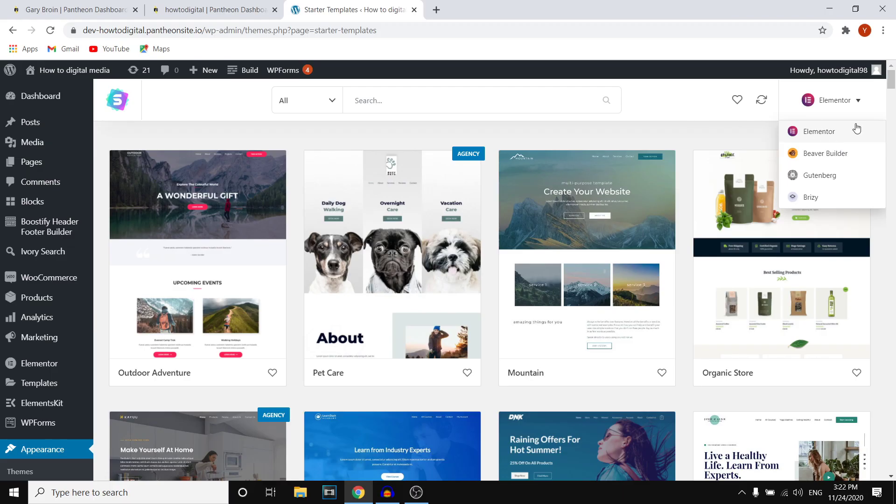
left_click(676, 138)
scroll(669, 284, "down", 10)
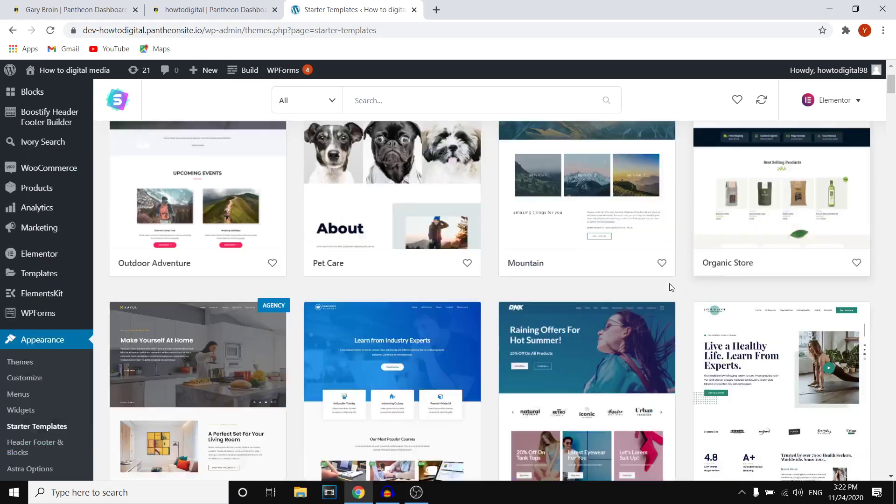
scroll(594, 287, "down", 15)
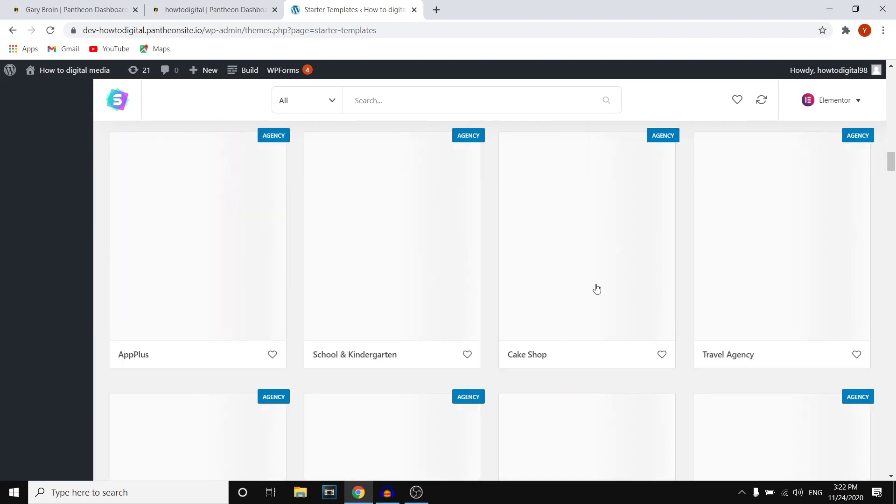
scroll(600, 290, "down", 10)
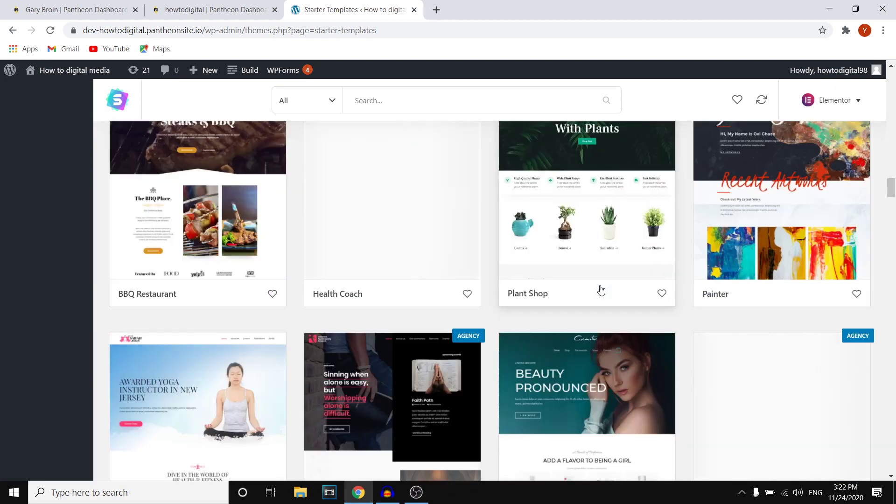
scroll(601, 290, "up", 20)
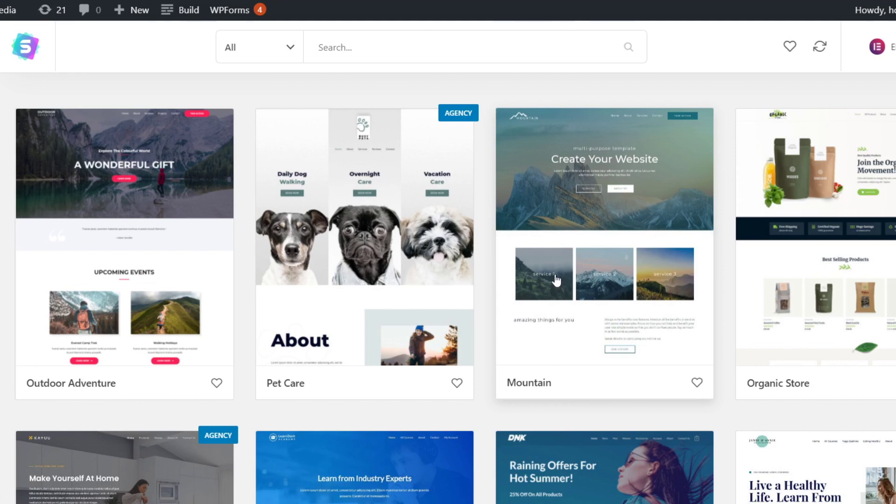
Step: Filter the templates to Free and open the Nutritionist template's details
left_click(265, 49)
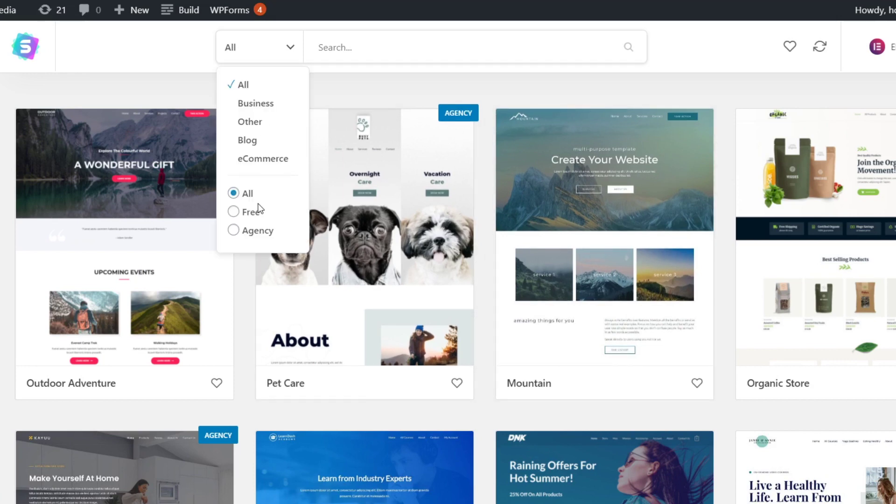
left_click(244, 214)
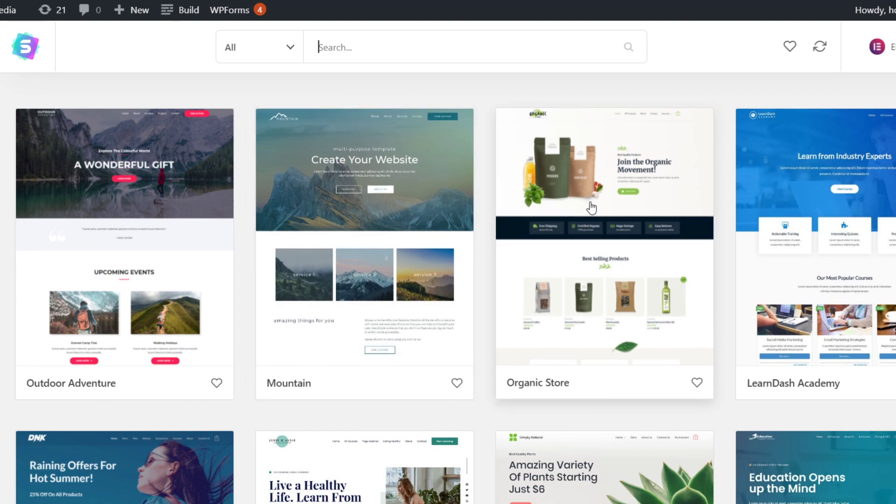
scroll(590, 222, "down", 20)
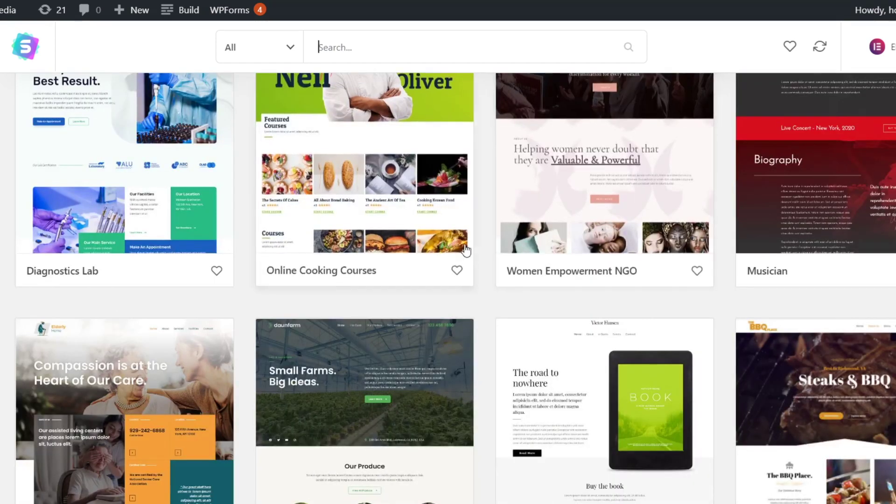
scroll(472, 256, "down", 5)
scroll(481, 257, "down", 5)
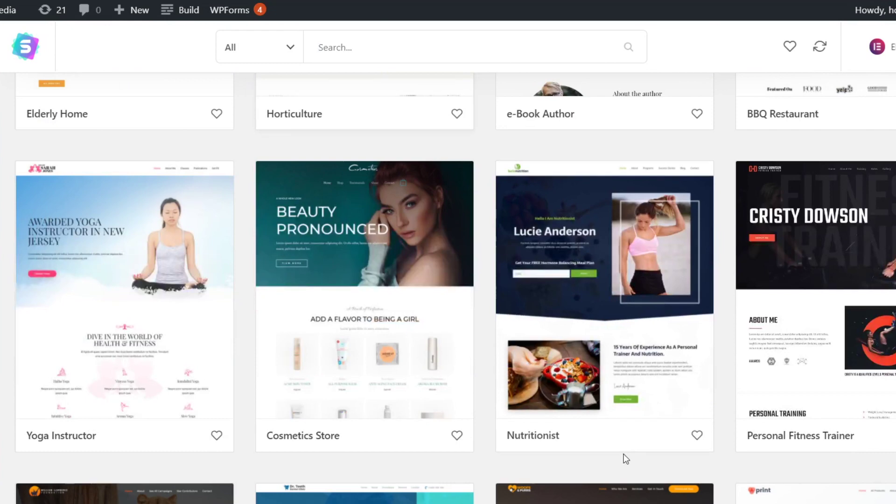
scroll(616, 396, "down", 5)
scroll(653, 305, "up", 8)
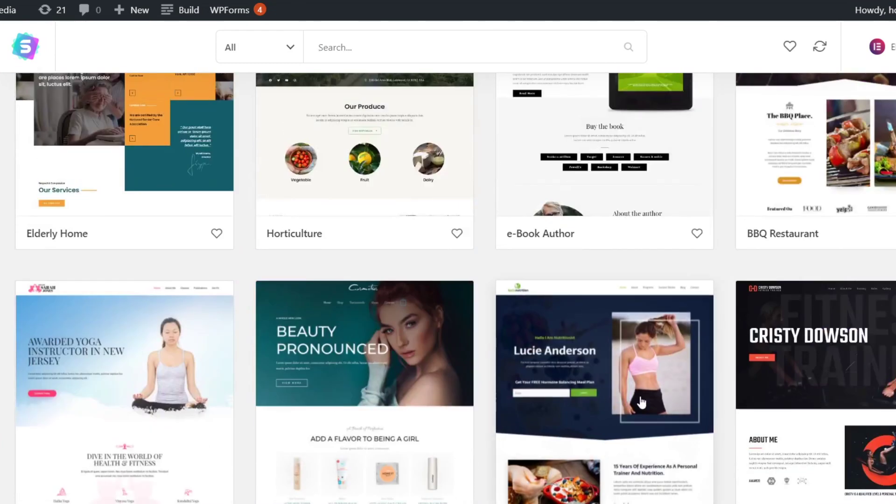
scroll(642, 407, "down", 3)
left_click(600, 342)
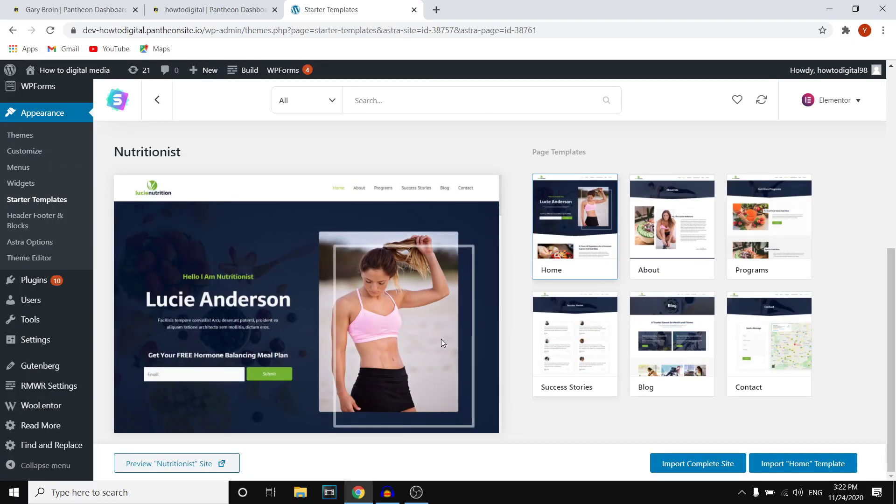
Step: Preview the Nutritionist demo site in a new tab down to the testimonials, then close it
left_click(187, 467)
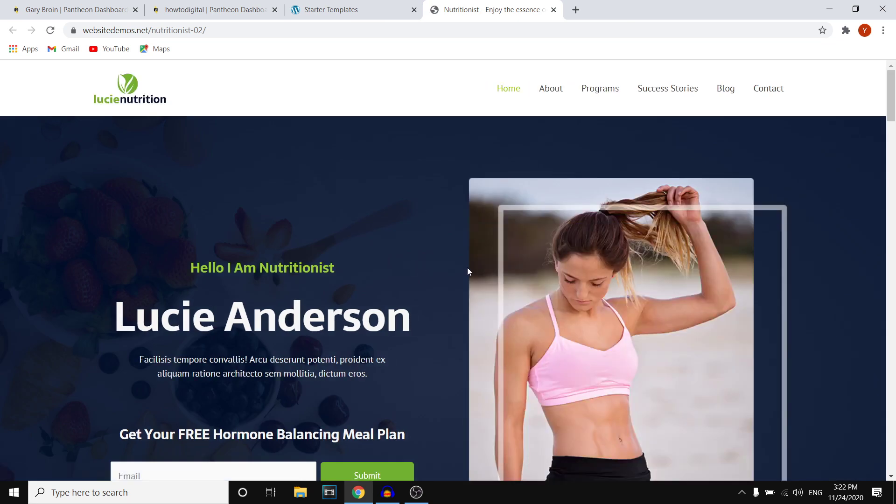
scroll(522, 280, "down", 12)
scroll(550, 296, "down", 10)
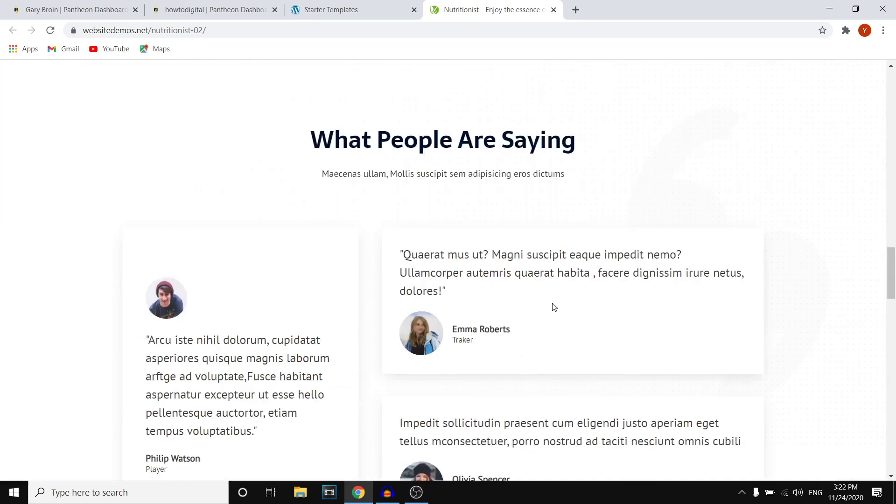
scroll(554, 306, "down", 18)
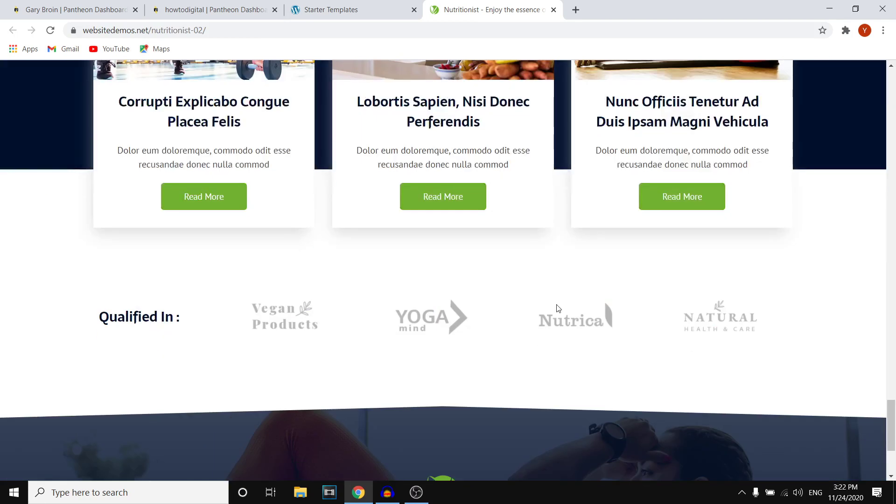
scroll(504, 196, "down", 5)
scroll(514, 292, "up", 15)
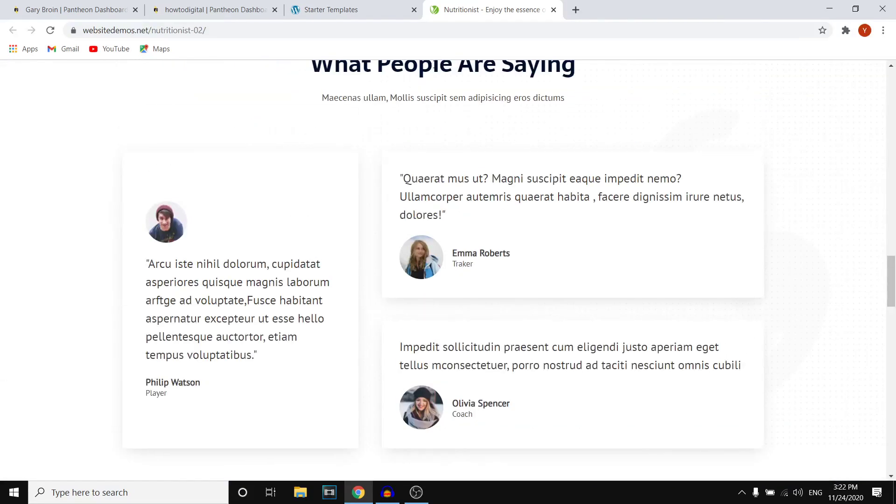
left_click(553, 10)
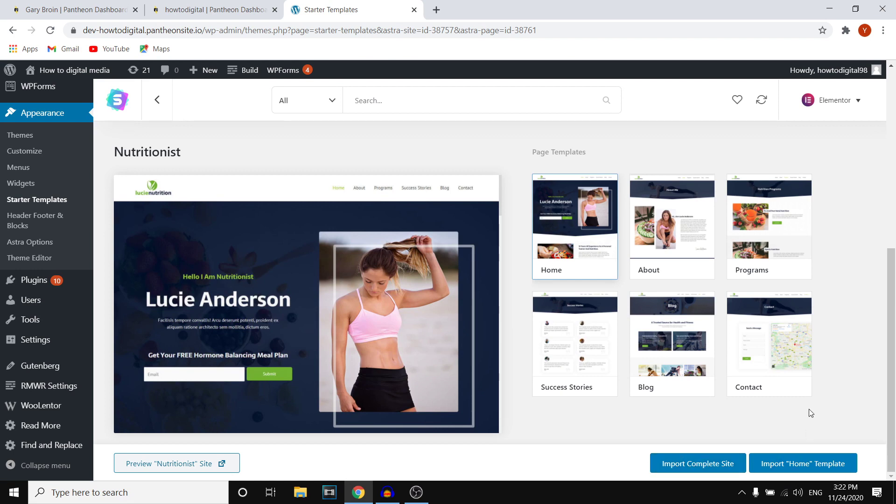
Step: Preview the About, Programs, Contact, Blog and Success Stories page templates
left_click(669, 215)
left_click(768, 219)
left_click(769, 340)
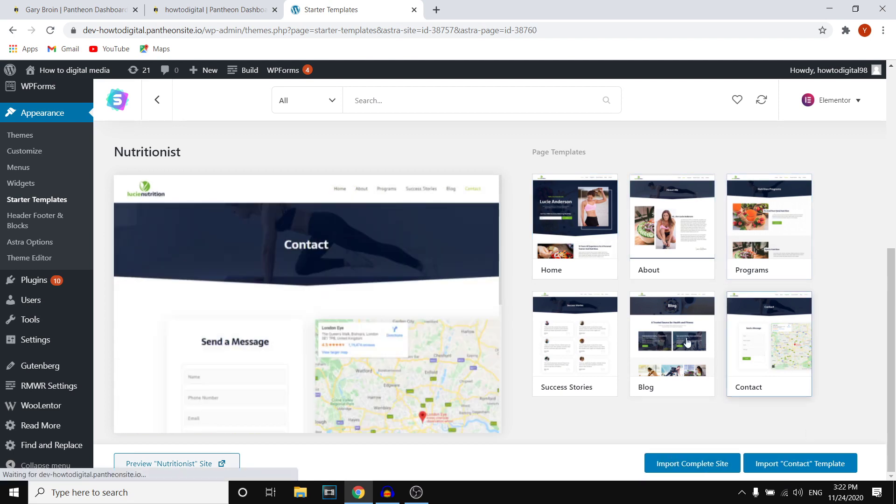
left_click(671, 341)
left_click(605, 345)
left_click(686, 266)
left_click(779, 236)
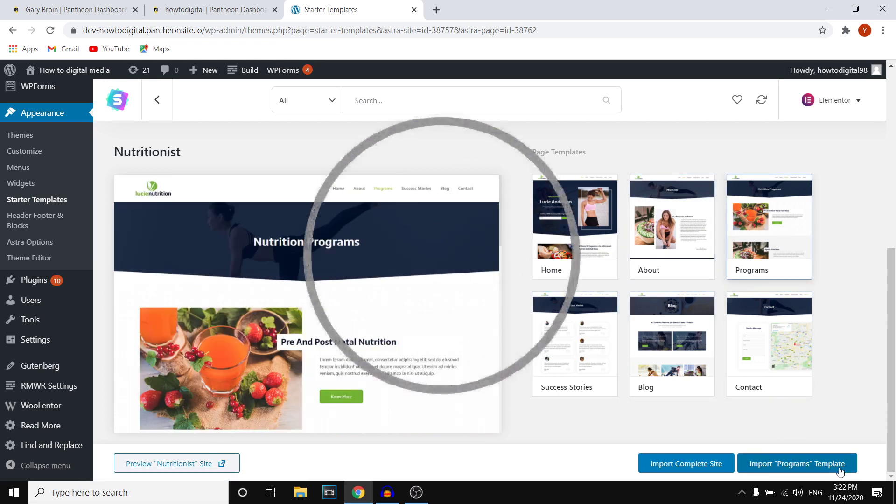
Step: Reselect the Home template and import the complete site, skipping the plugin update
left_click(575, 224)
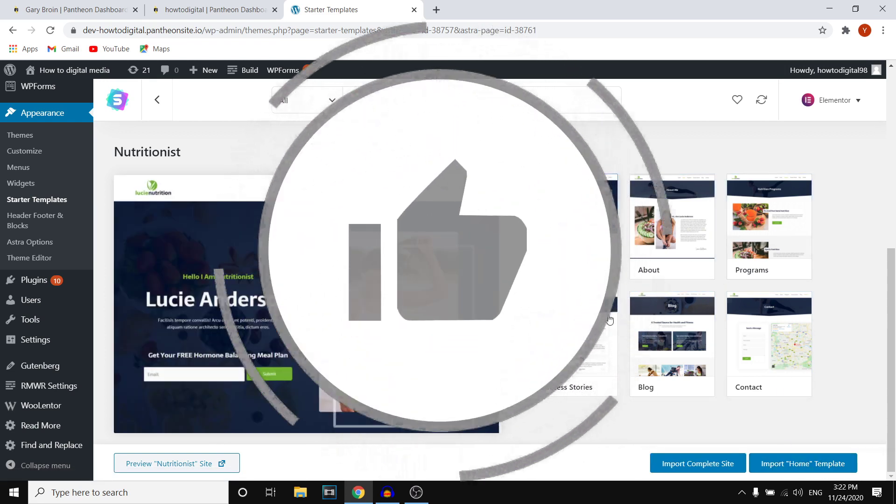
left_click(697, 465)
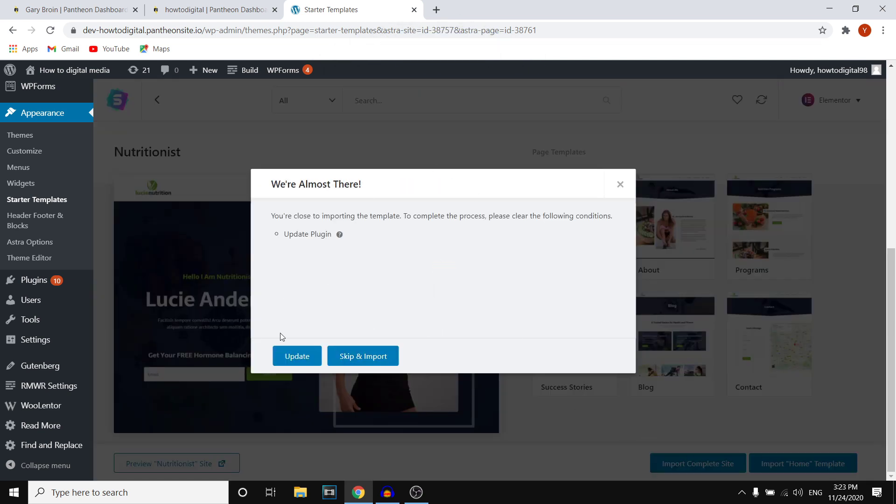
left_click(373, 359)
Step: Start the content import and scroll the newly imported Nutritionist home page
left_click(305, 357)
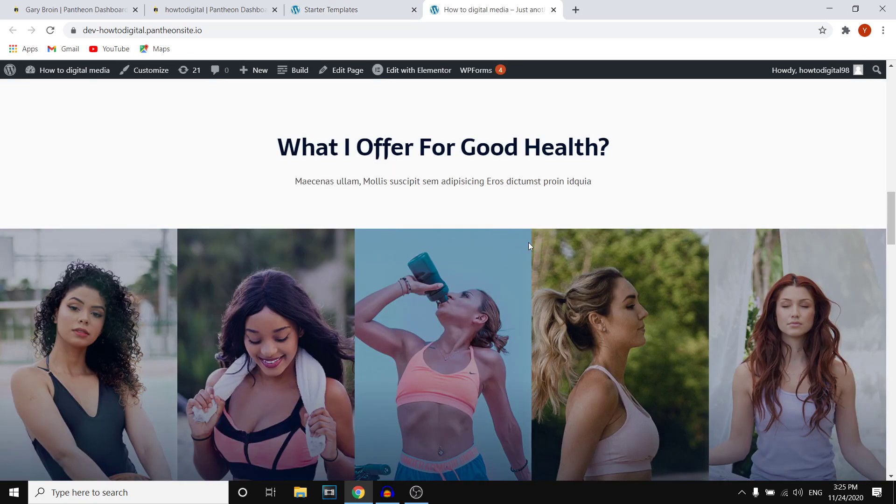
scroll(528, 243, "down", 8)
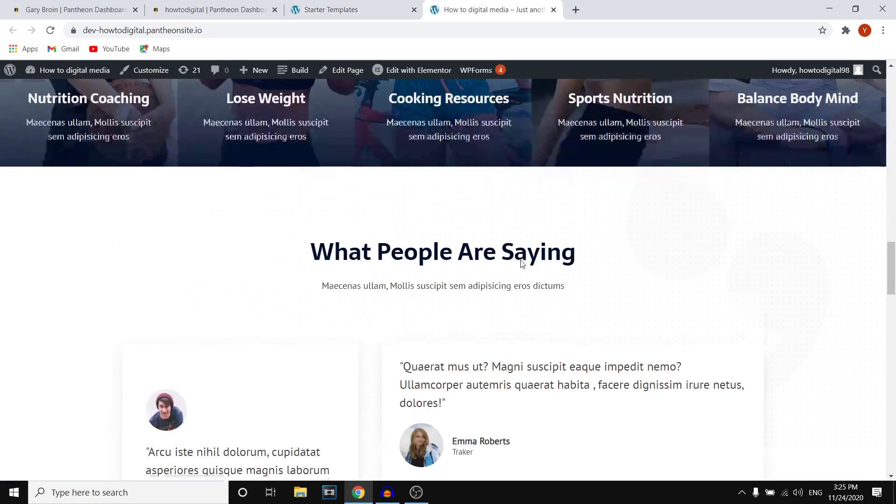
scroll(522, 263, "down", 20)
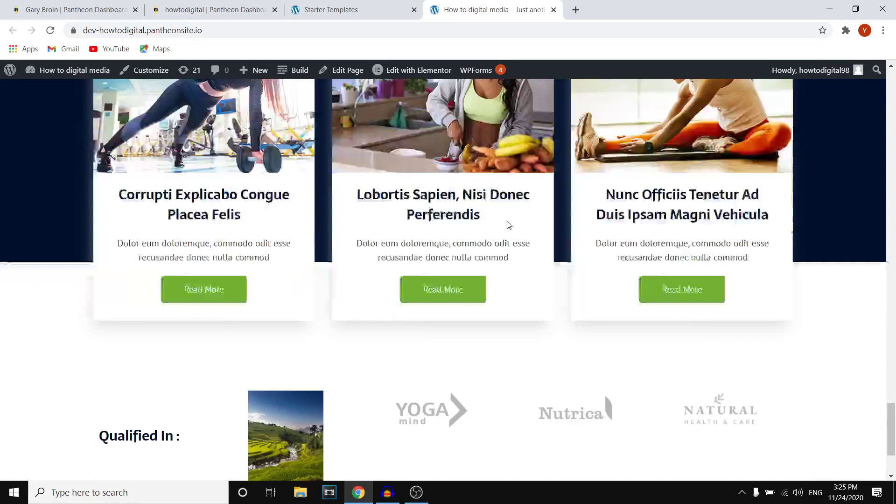
scroll(516, 249, "down", 3)
scroll(470, 286, "up", 15)
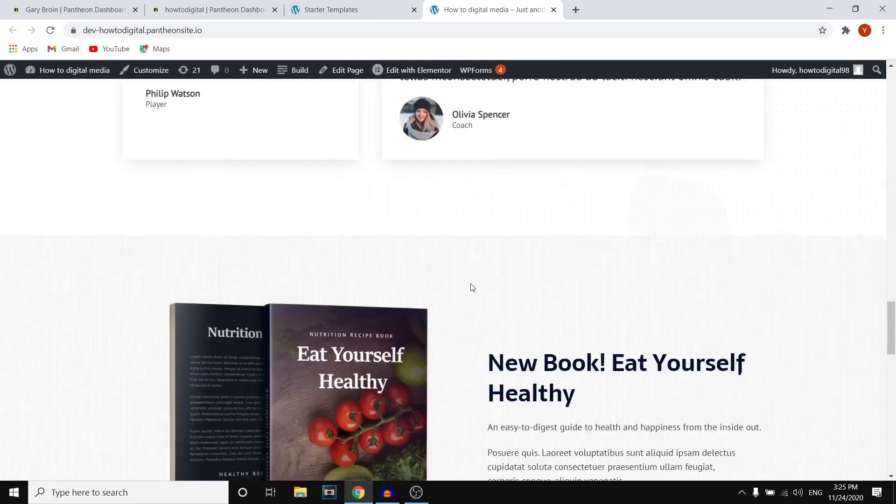
scroll(499, 277, "up", 9)
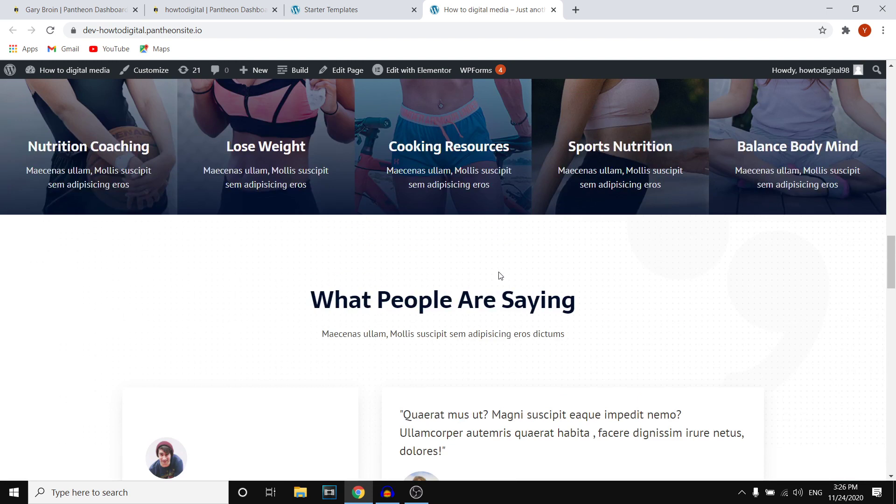
mouse_move(399, 78)
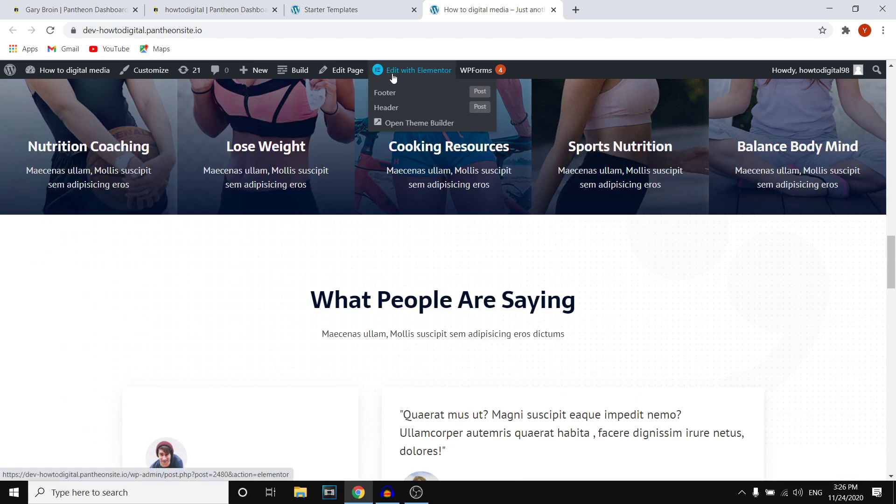
left_click(424, 73)
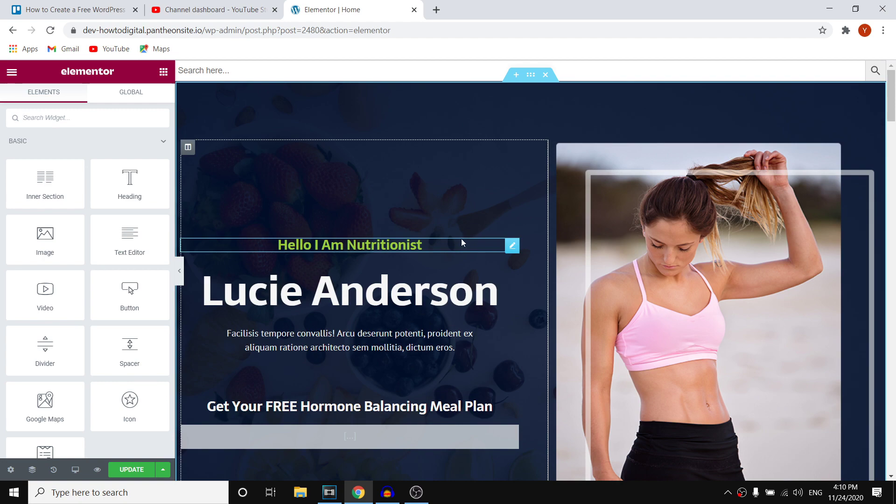
Step: Scroll through the Nutritionist Home page in the Elementor editor to review its hero and sections
scroll(481, 247, "down", 15)
scroll(481, 248, "down", 20)
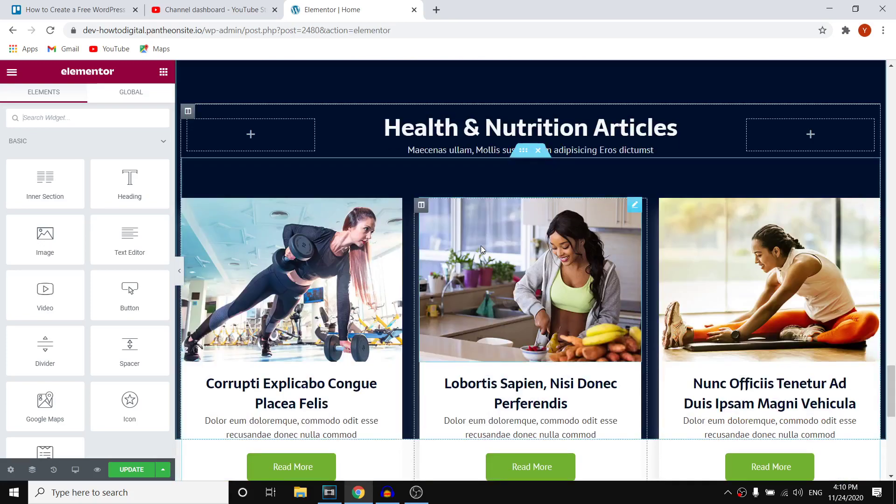
scroll(479, 262, "up", 20)
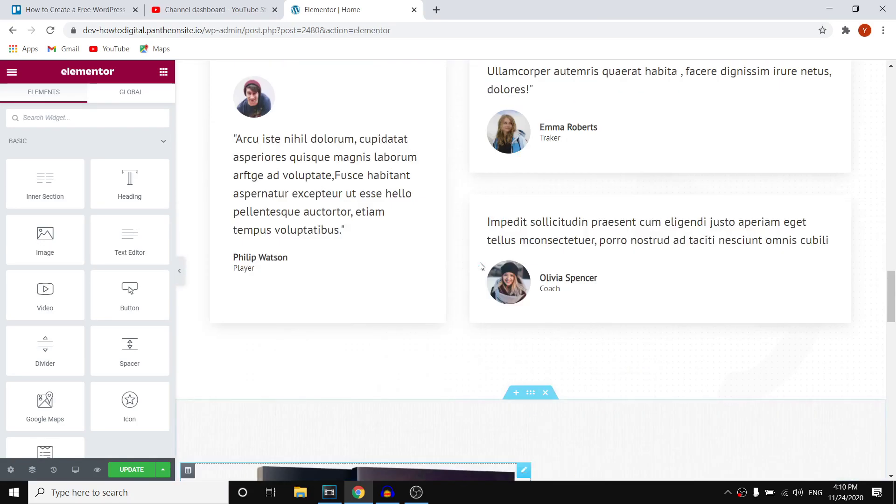
scroll(479, 266, "up", 6)
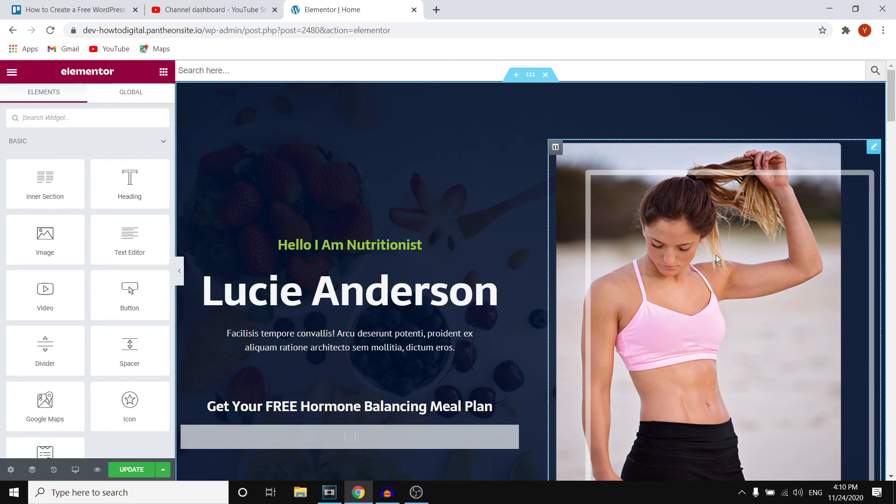
scroll(716, 252, "down", 2)
scroll(717, 247, "down", 4)
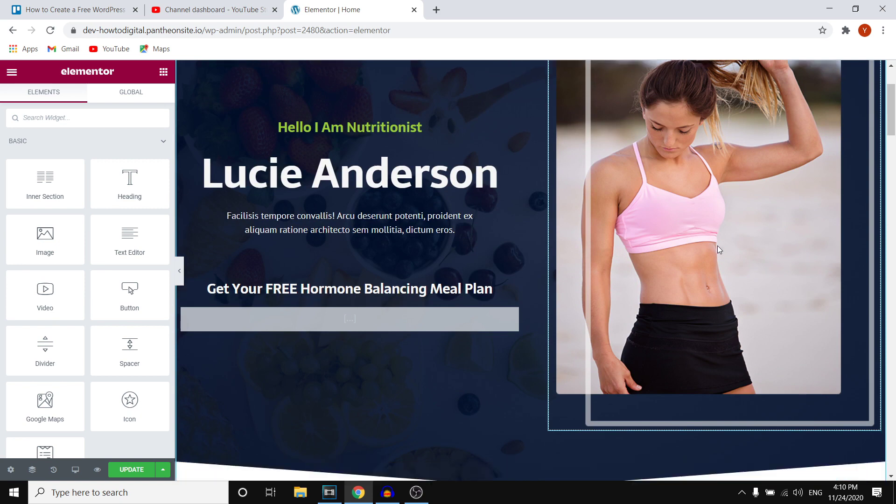
scroll(718, 247, "up", 2)
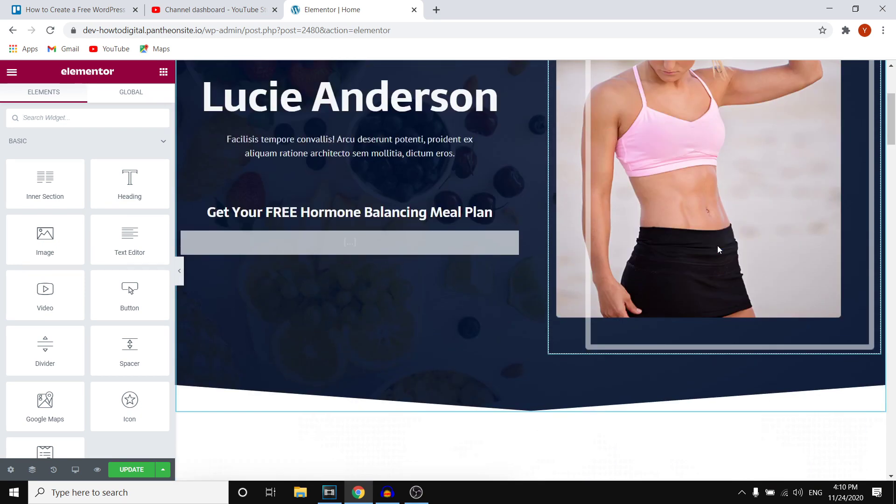
scroll(717, 245, "down", 4)
scroll(620, 259, "up", 8)
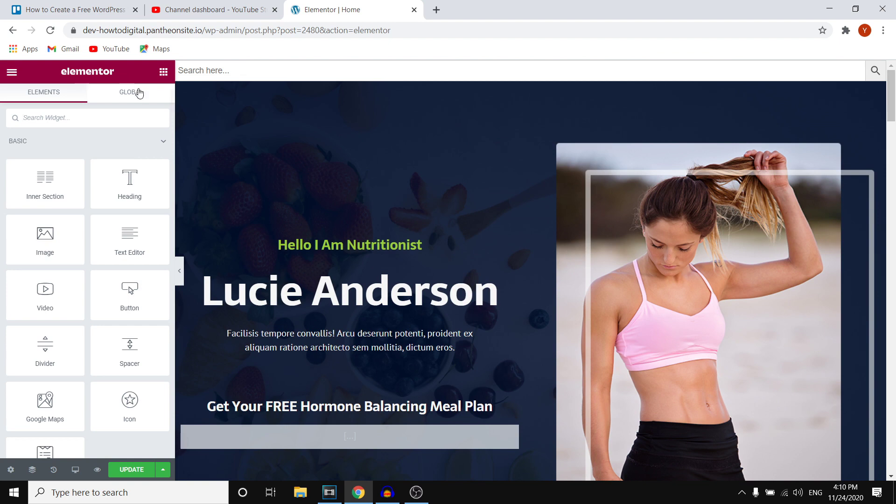
scroll(328, 212, "down", 2)
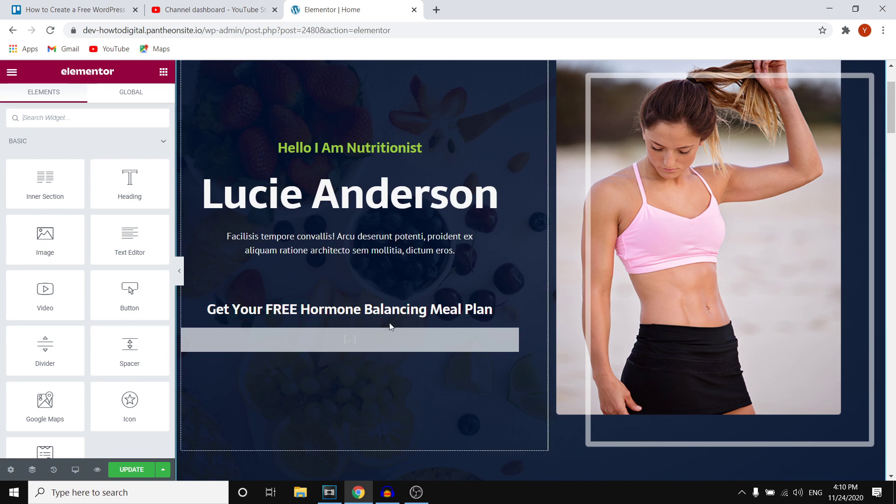
scroll(390, 326, "up", 2)
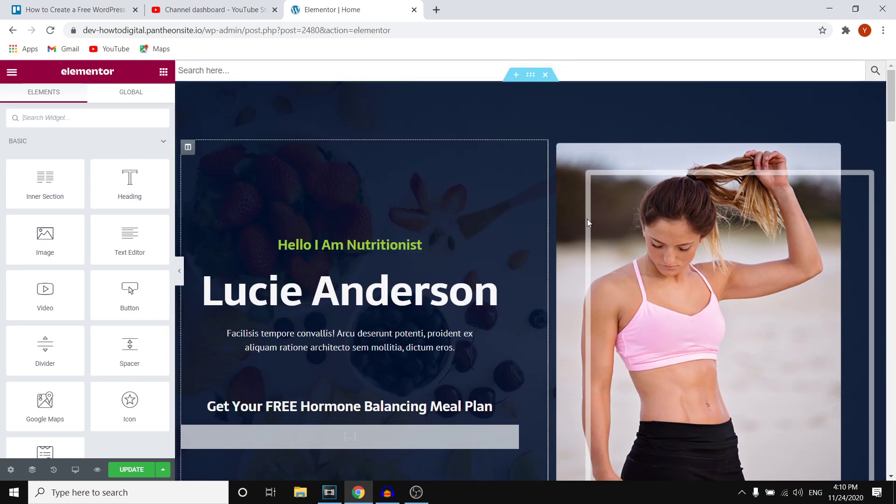
Step: Select the hero section and review its Style background and Advanced margin/padding settings
left_click(530, 76)
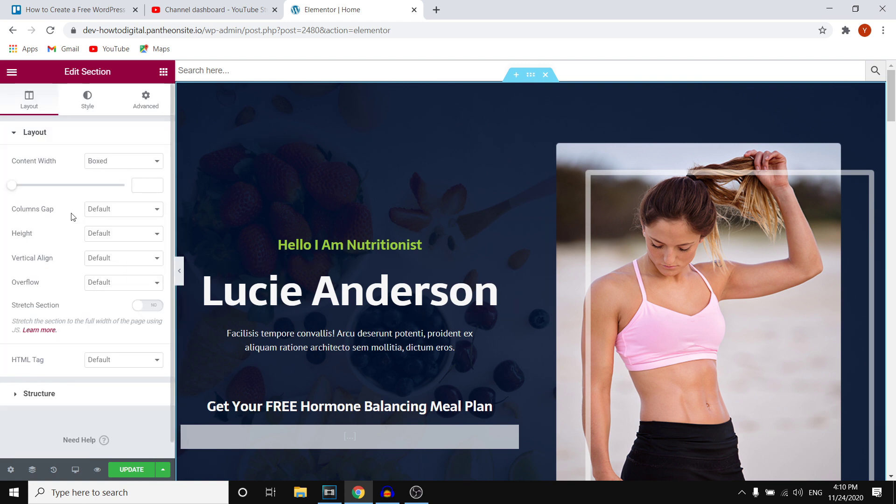
left_click(85, 97)
left_click(146, 103)
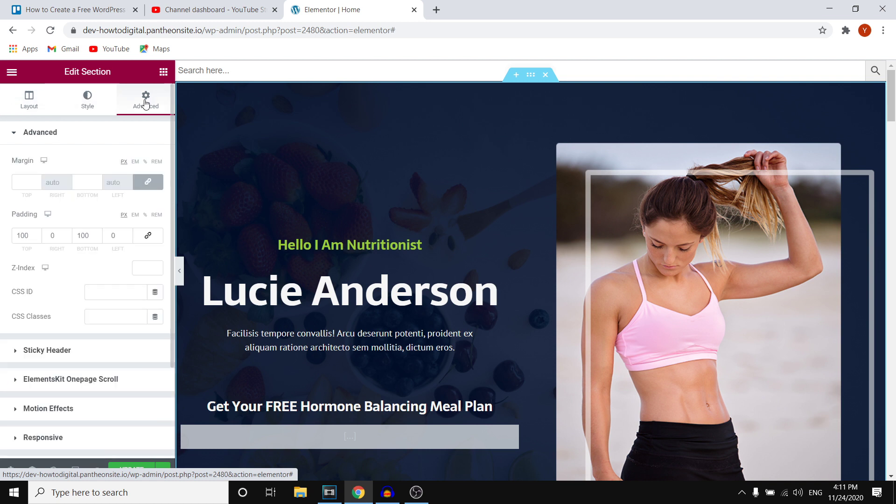
left_click(26, 109)
Step: Replace the green heading text 'Hello I Am Nutritionist' with 'Hello I'm a video maker'
left_click(406, 247)
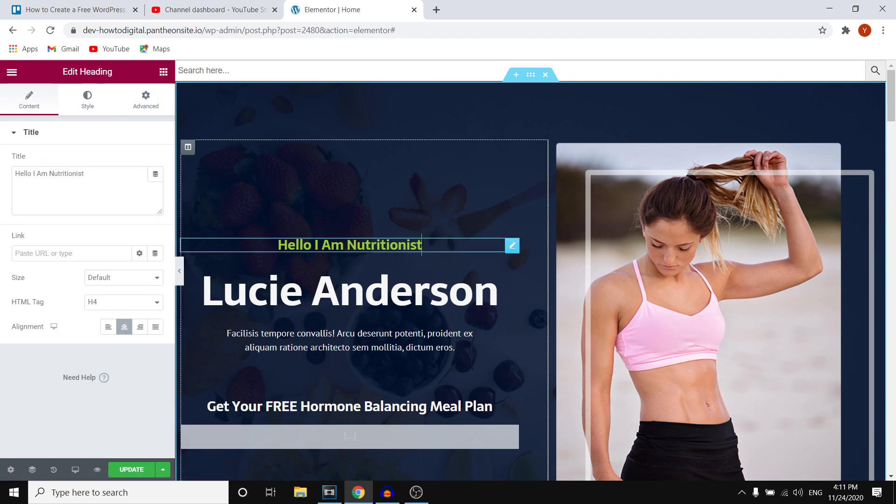
left_click_drag(110, 174, 6, 180)
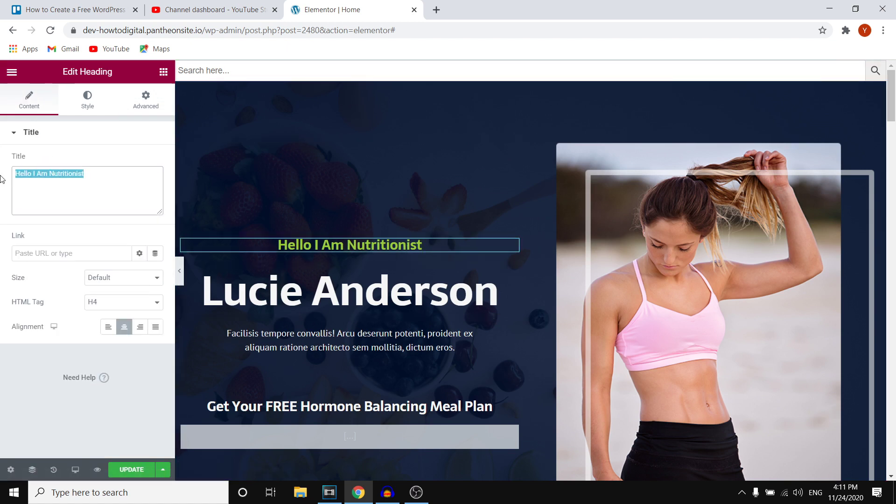
key("BackSpace")
type("Hello")
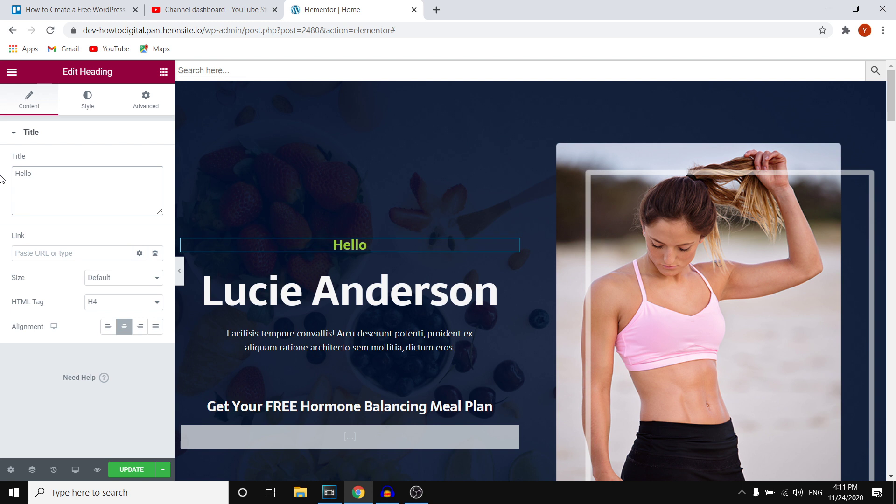
type(" I'")
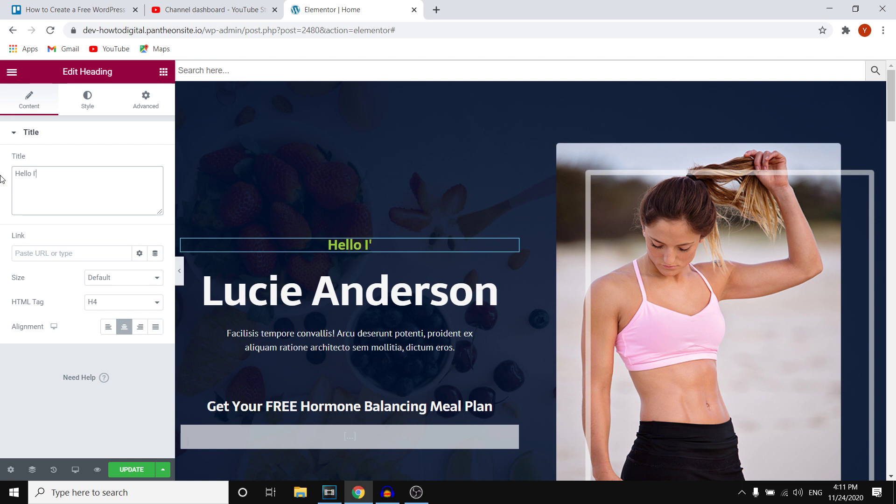
type("M")
key("BackSpace")
type("m")
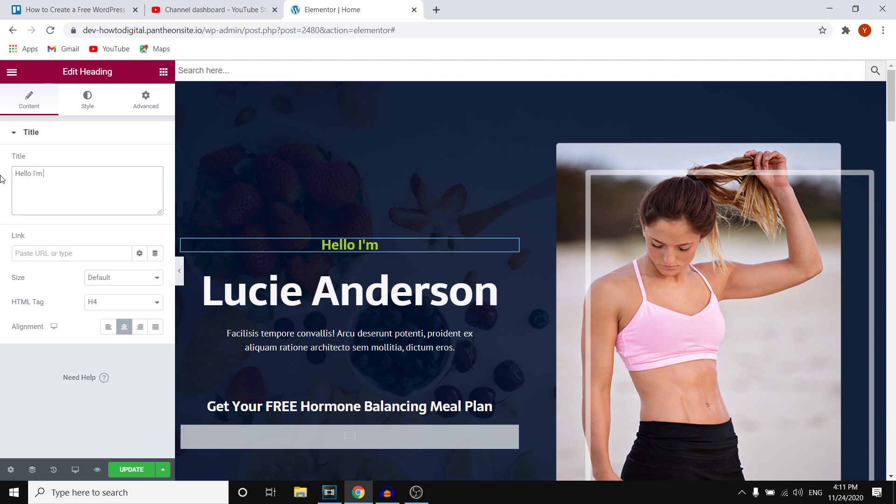
type(" a video maker")
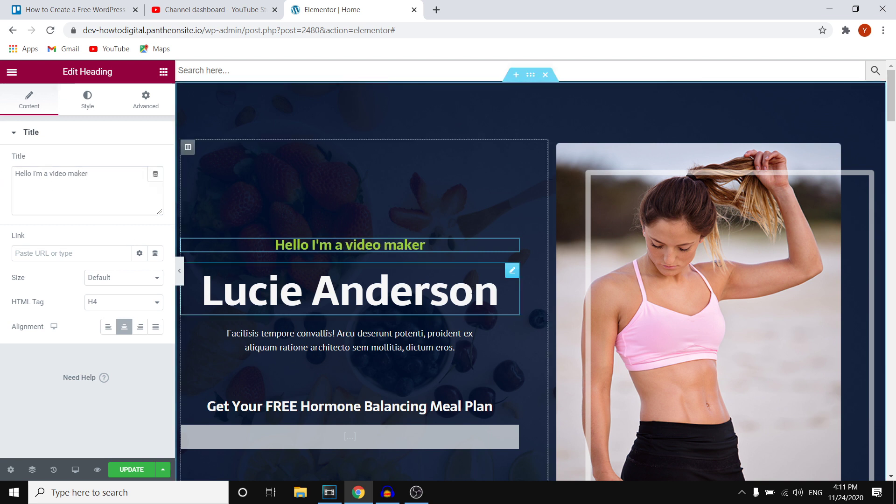
left_click(485, 289)
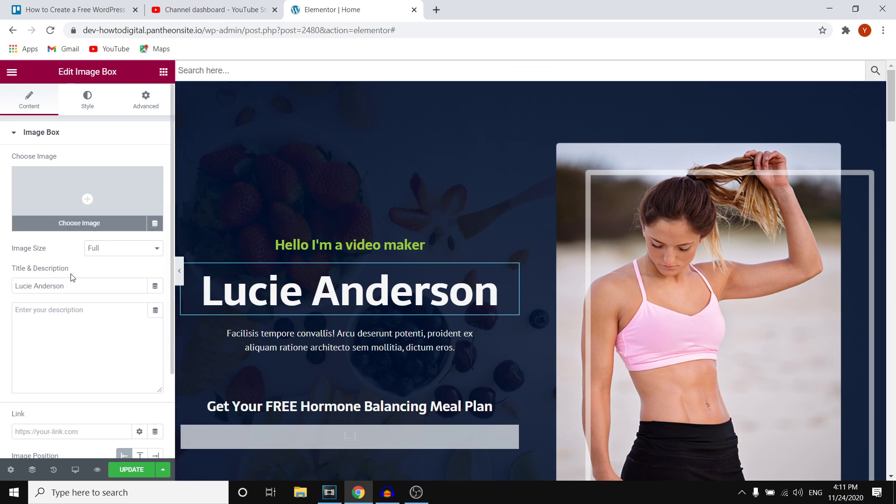
Step: Replace the large hero title's name with 'TYPE HERE'
left_click_drag(77, 286, 2, 293)
key("BackSpace")
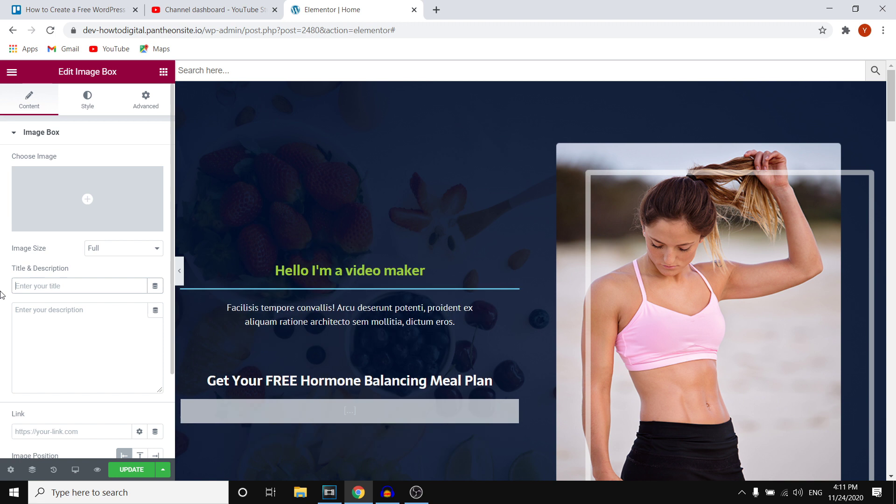
type("TYPE HERE")
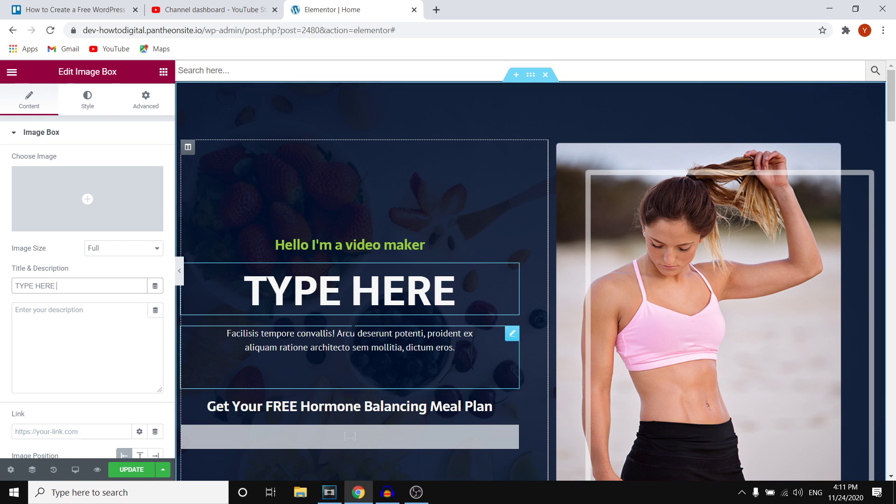
scroll(92, 375, "down", 2)
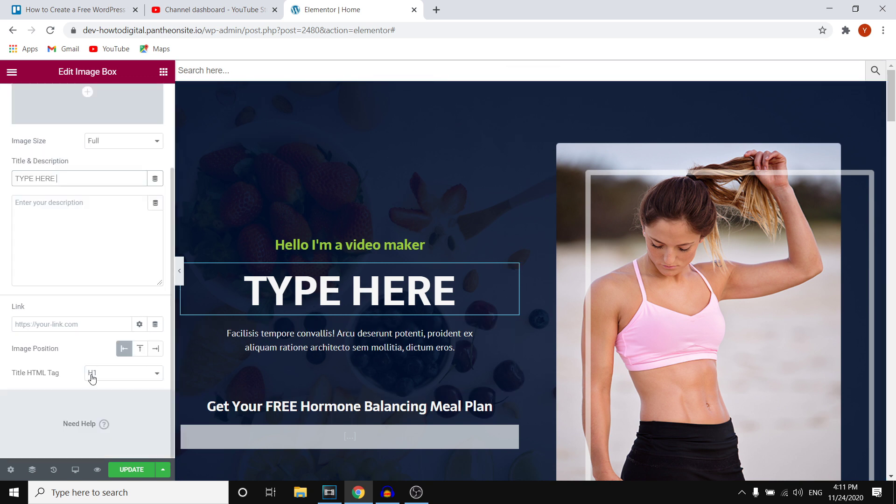
scroll(103, 345, "up", 2)
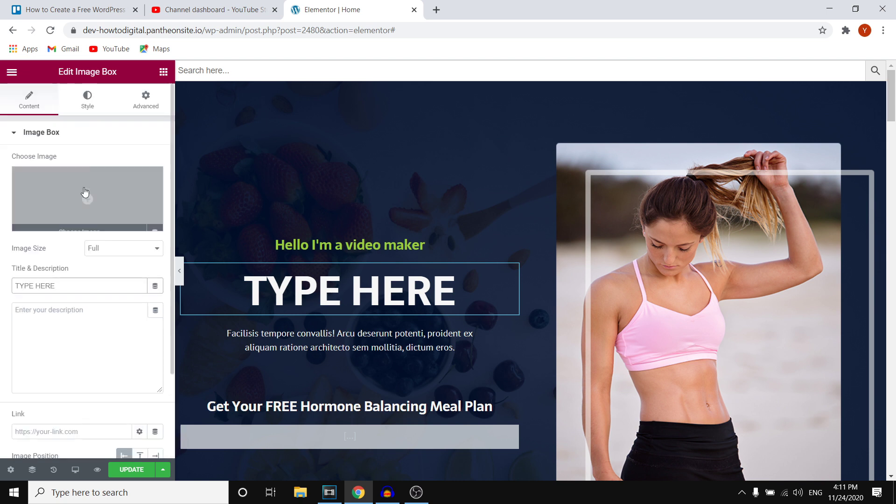
Step: Review the image box's Style options, then return to its Content settings
left_click(88, 99)
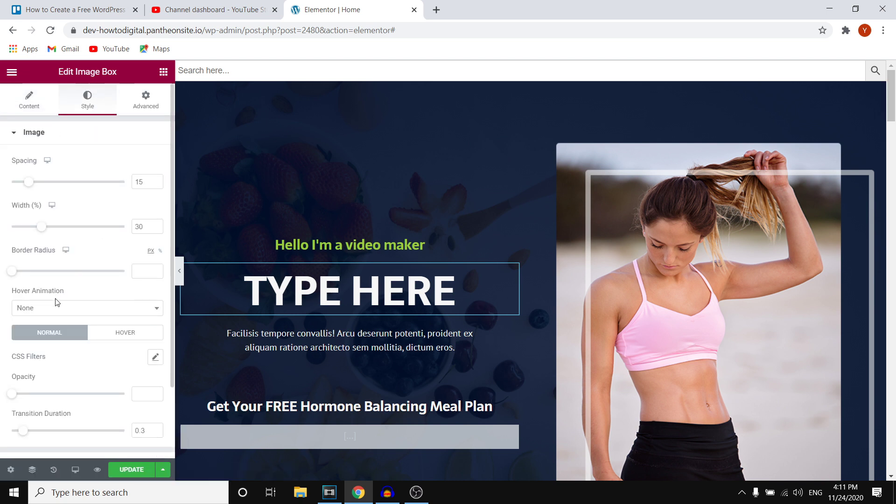
scroll(70, 310, "down", 2)
scroll(68, 235, "up", 2)
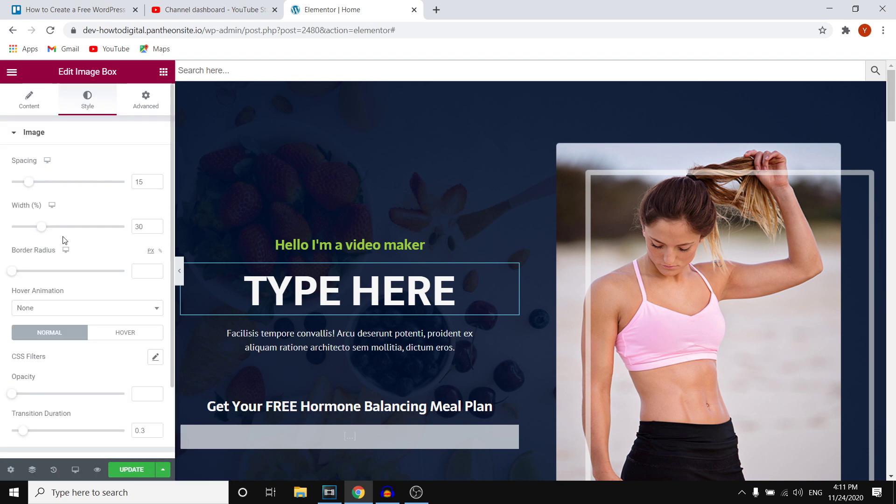
left_click(33, 98)
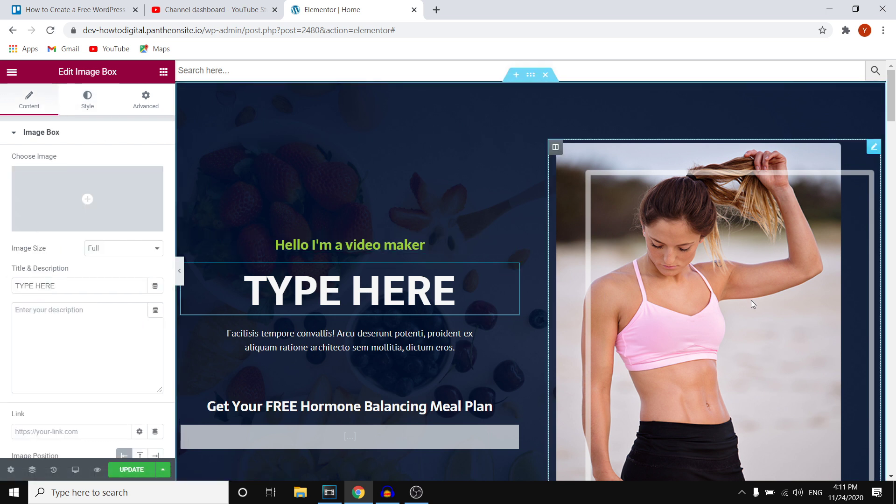
Step: Select the hero photo of the woman and open the media picker to replace it
left_click(777, 345)
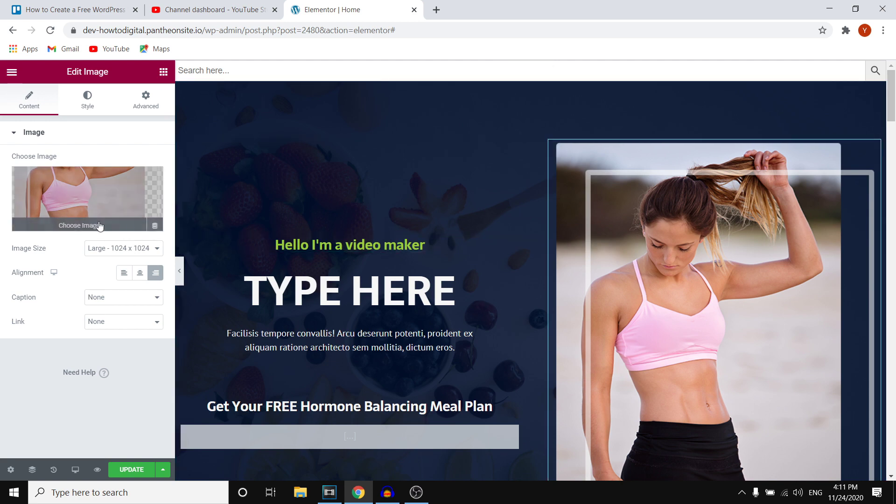
left_click(82, 222)
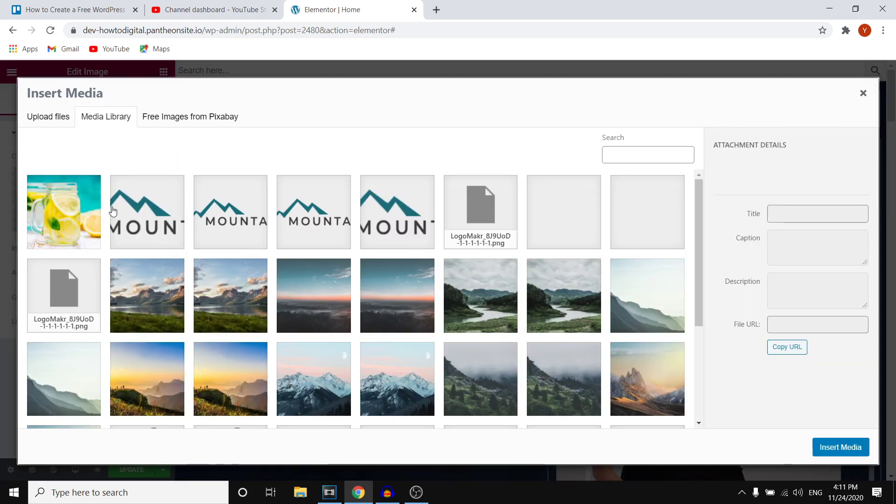
scroll(311, 260, "down", 2)
scroll(311, 260, "down", 8)
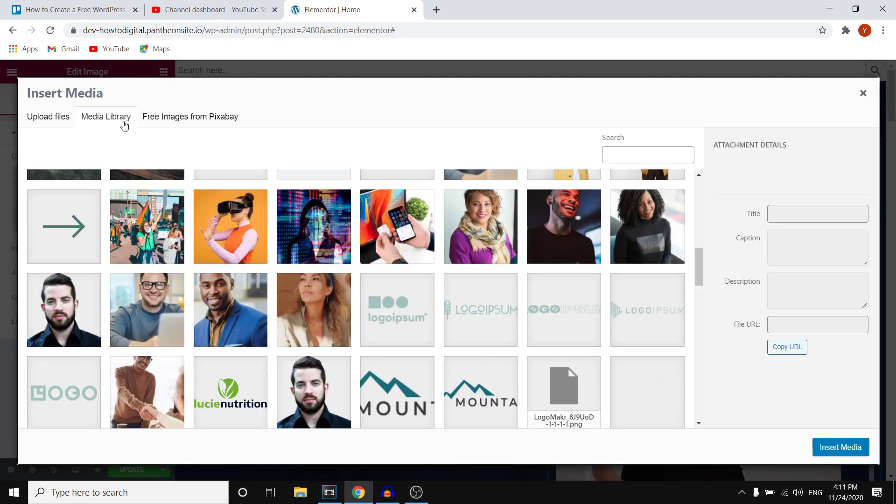
scroll(335, 320, "up", 10)
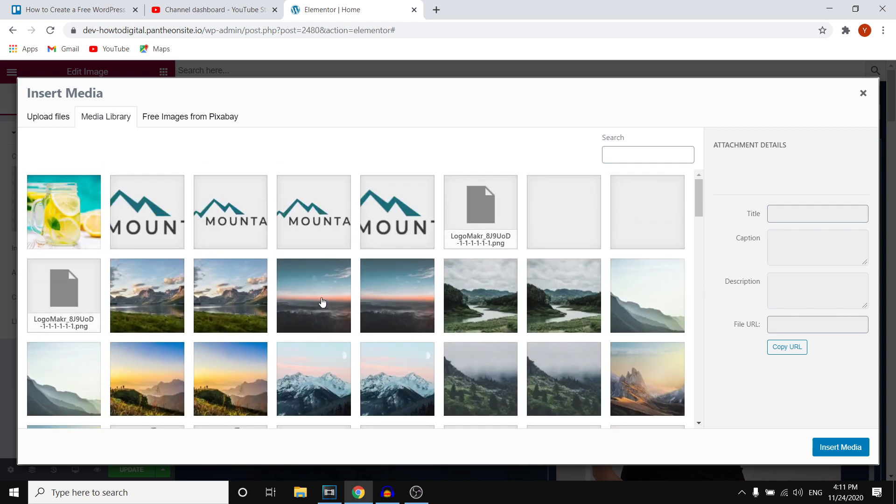
Step: Search Pixabay free images for 'fitness' and insert the running-woman forest photo
left_click(182, 118)
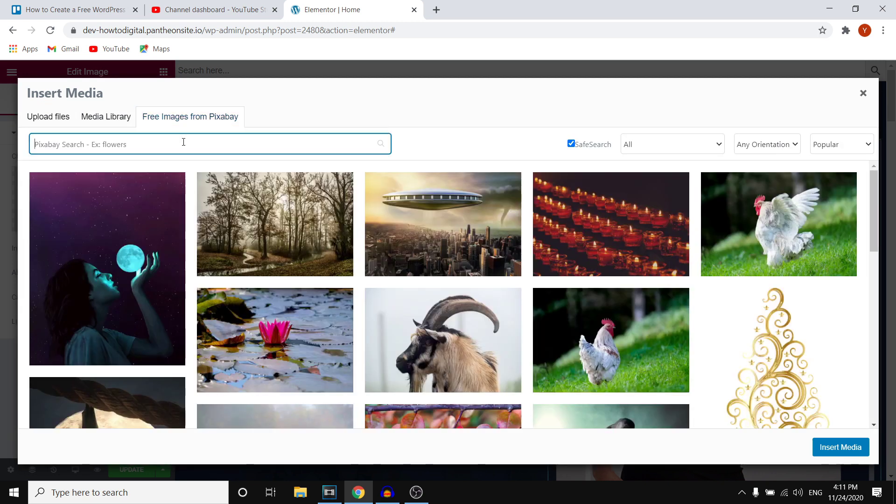
left_click(183, 142)
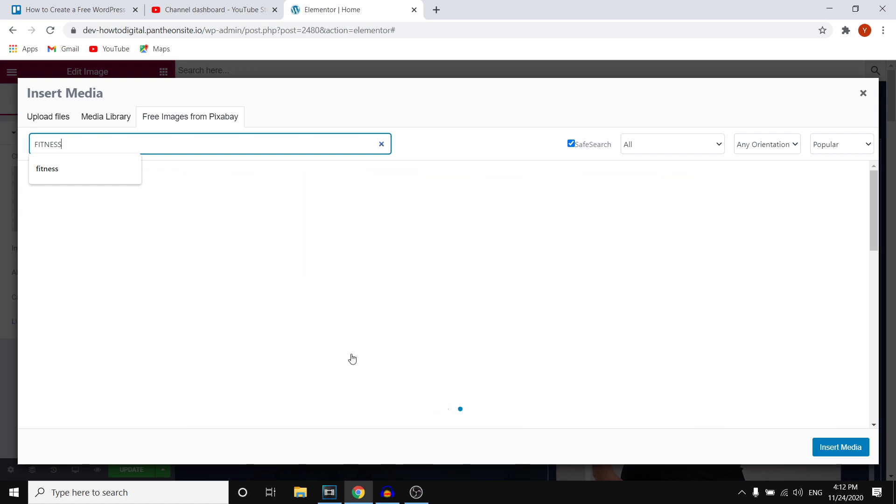
scroll(380, 340, "down", 5)
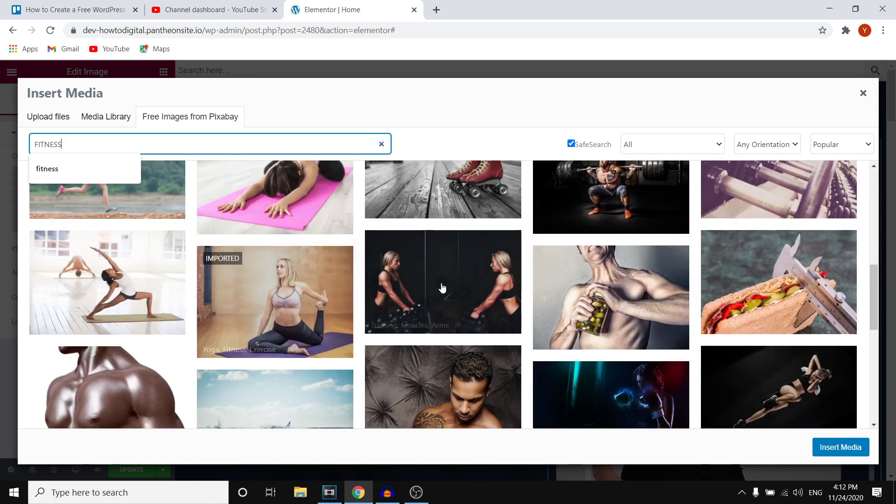
scroll(440, 295, "down", 10)
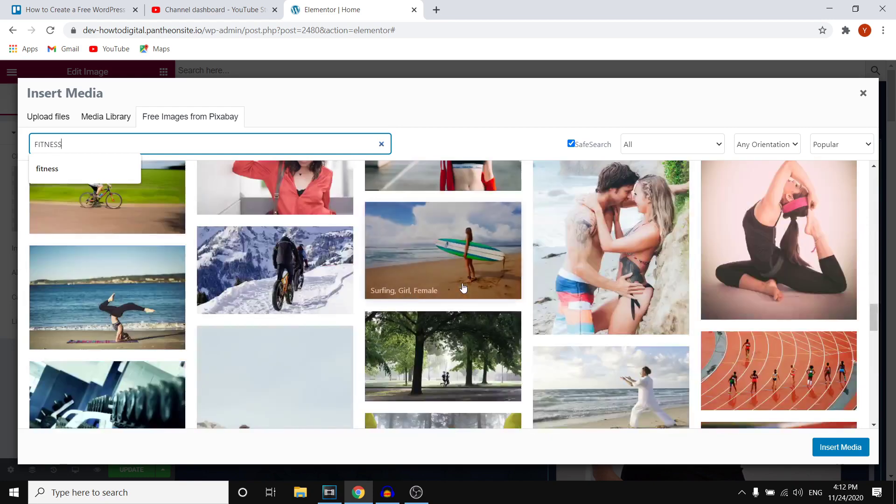
scroll(513, 280, "down", 10)
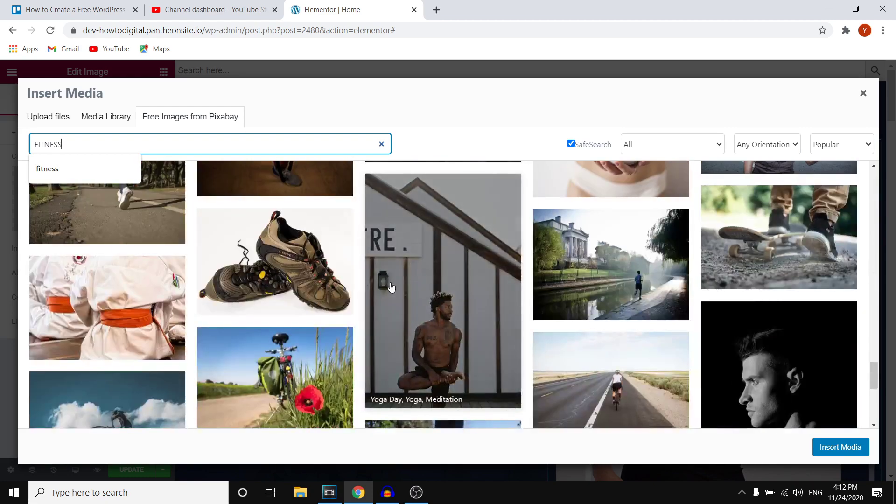
scroll(391, 287, "down", 5)
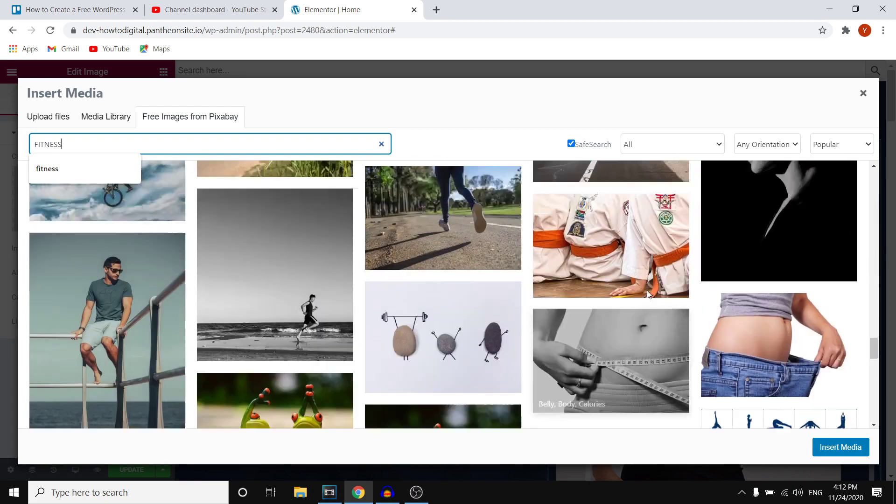
scroll(290, 260, "up", 15)
left_click(225, 351)
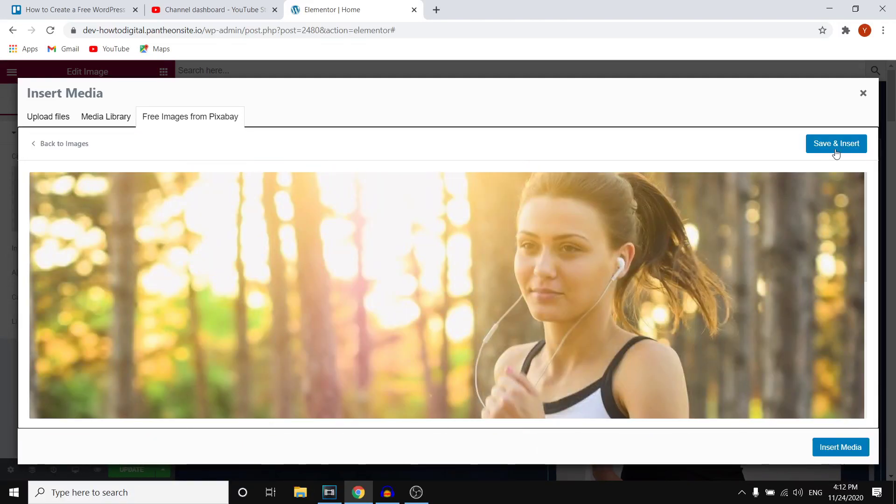
left_click(831, 146)
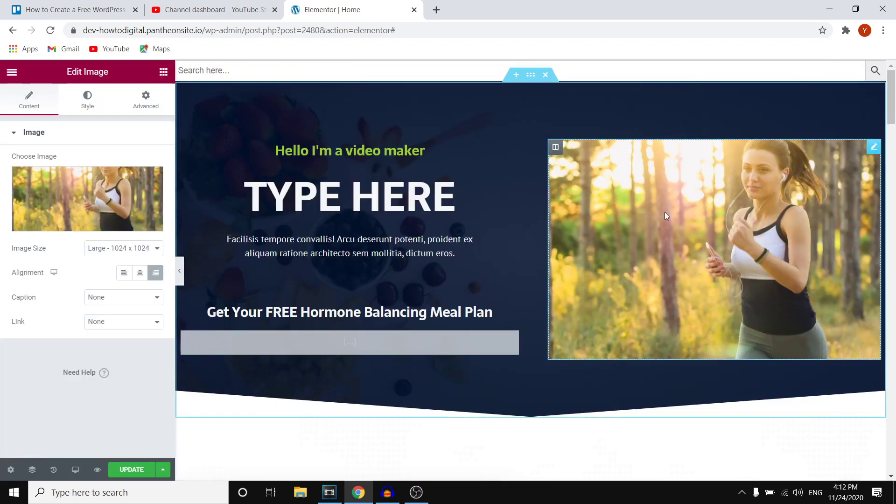
Step: Try the 100x100 and 150x150 image sizes, then settle on 1536x1536 for the hero photo
left_click(133, 249)
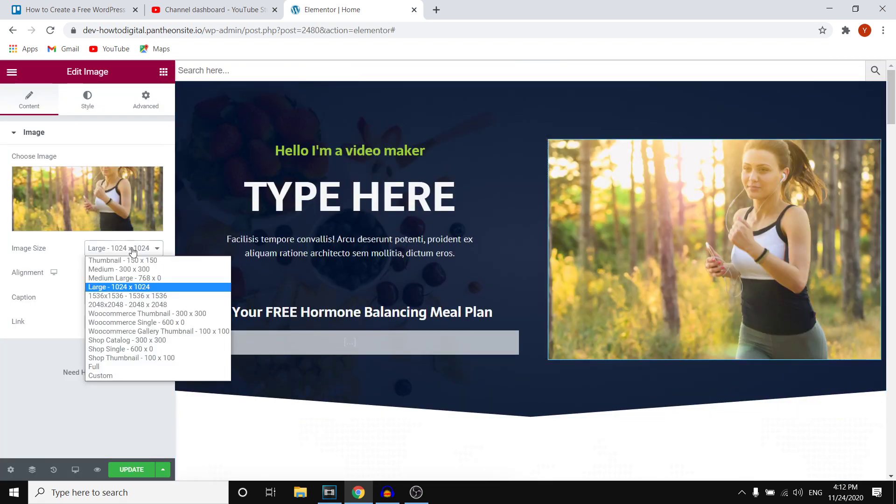
left_click(117, 332)
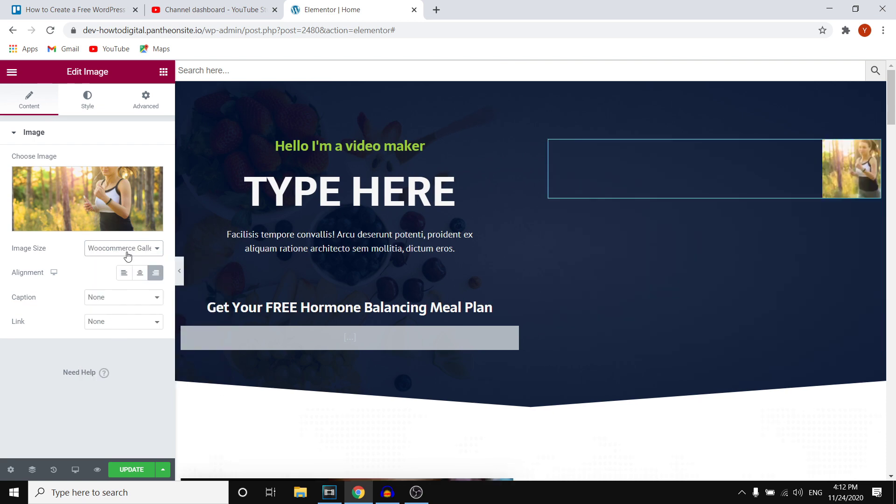
left_click(126, 251)
left_click(126, 260)
left_click(124, 251)
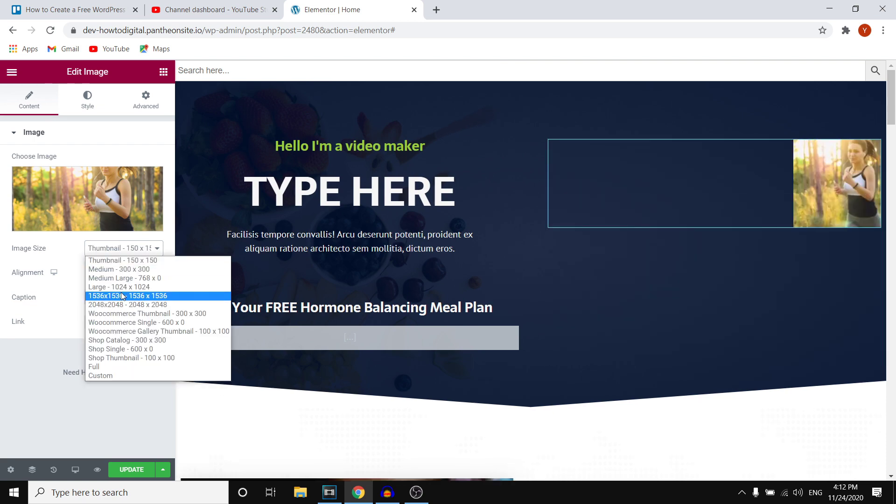
left_click(122, 295)
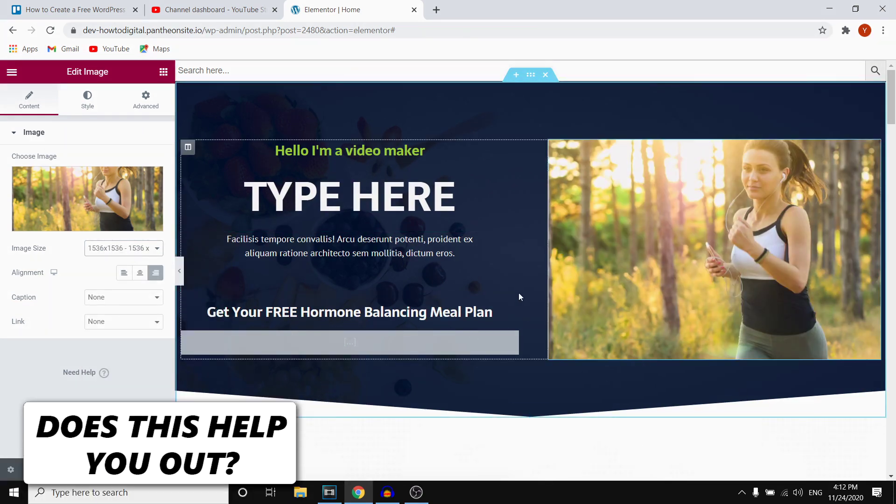
scroll(323, 366, "down", 6)
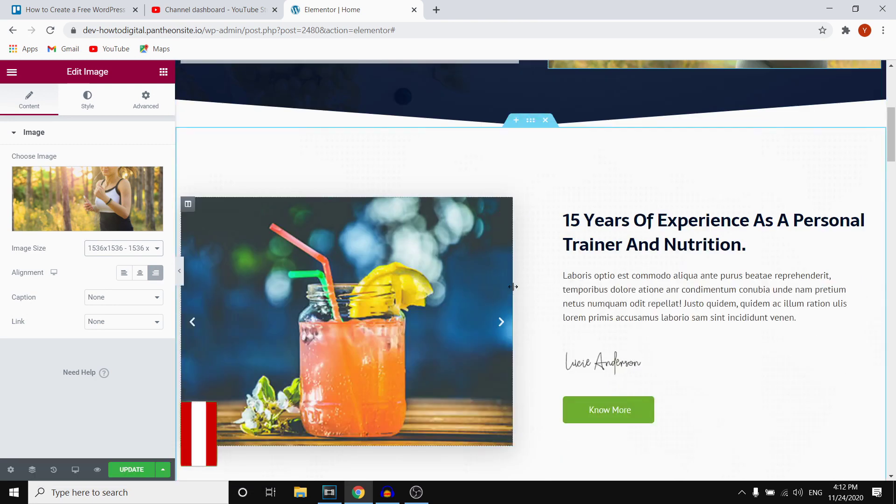
Step: Select the drink image carousel and paragraph text in the trainer section
scroll(384, 307, "down", 2)
left_click(364, 320)
left_click(700, 201)
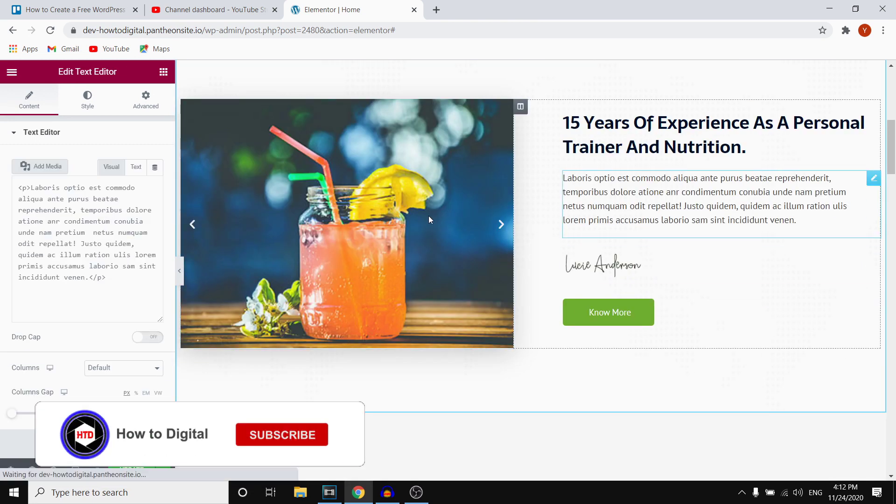
left_click(359, 234)
left_click(574, 231)
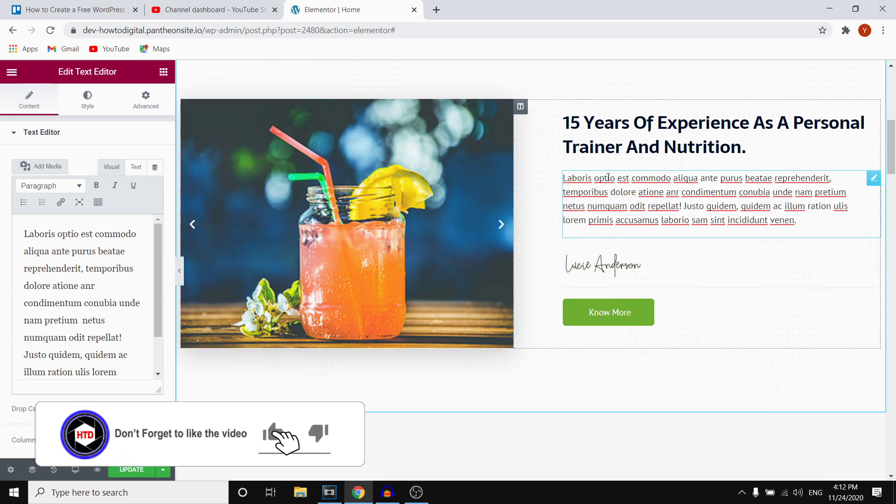
Step: Delete the five photo-card services section below 'What I Offer For Good Health?'
scroll(526, 223, "up", 2)
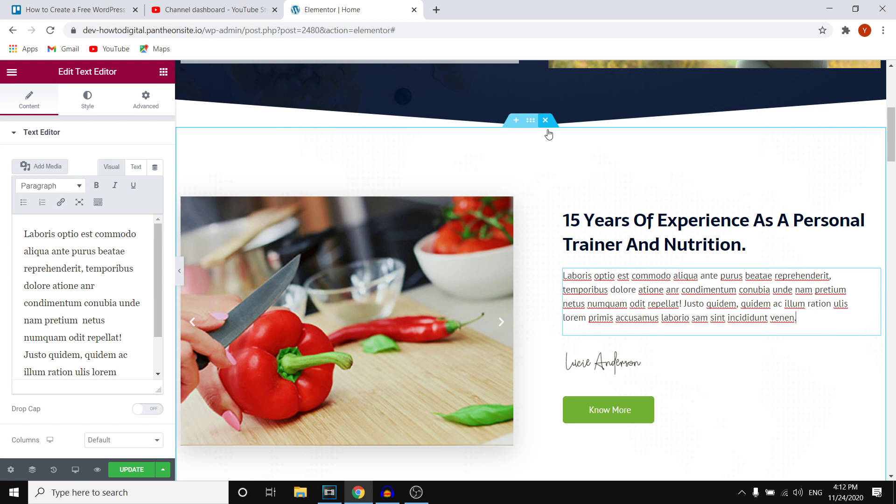
scroll(548, 132, "down", 8)
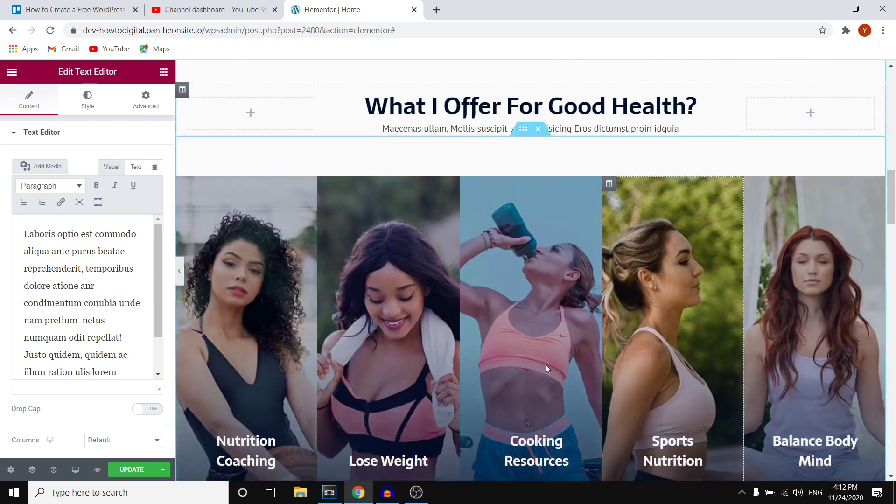
left_click(538, 130)
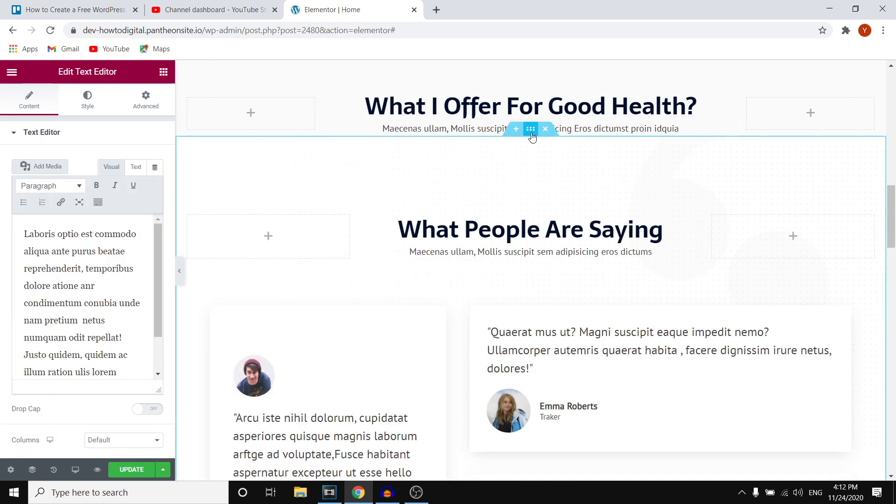
scroll(533, 151, "down", 20)
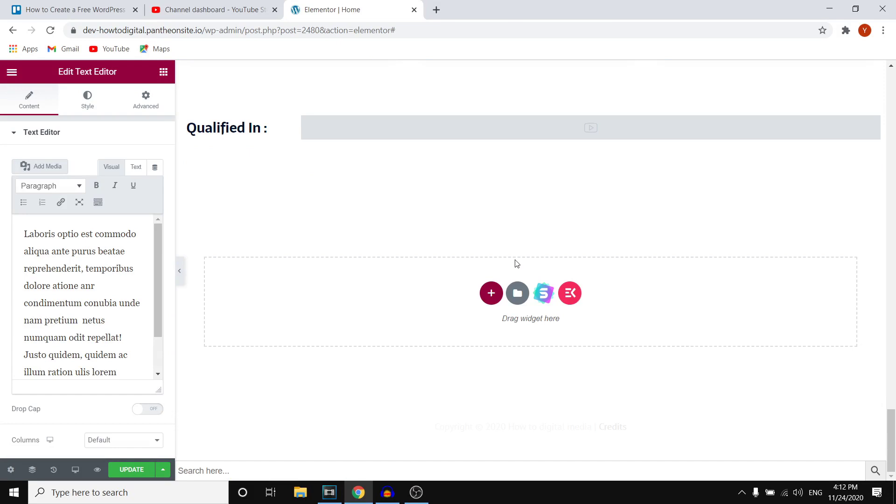
Step: Add a single-column section at the page bottom and drop a Video widget into it
left_click(486, 293)
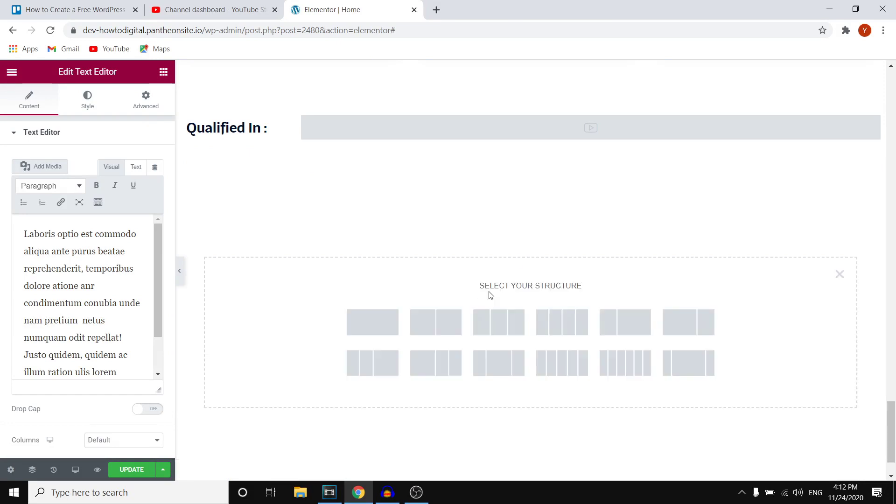
left_click(389, 327)
left_click(529, 226)
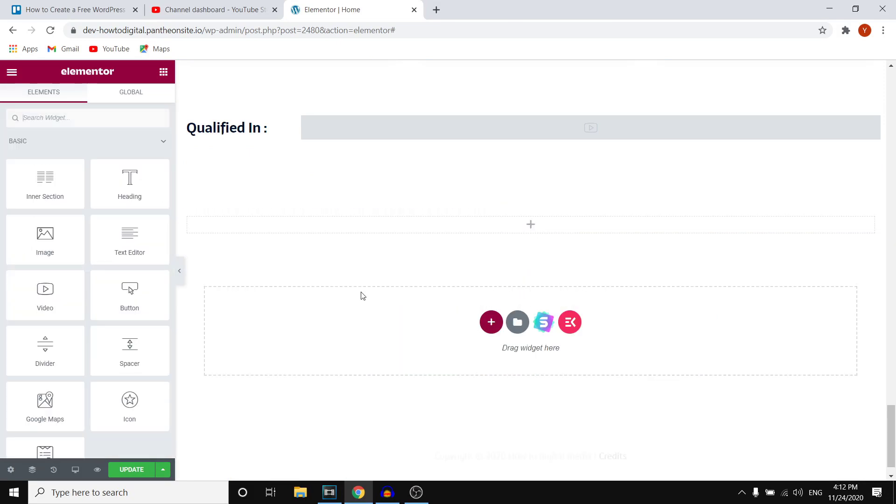
scroll(86, 299, "down", 10)
scroll(112, 279, "up", 10)
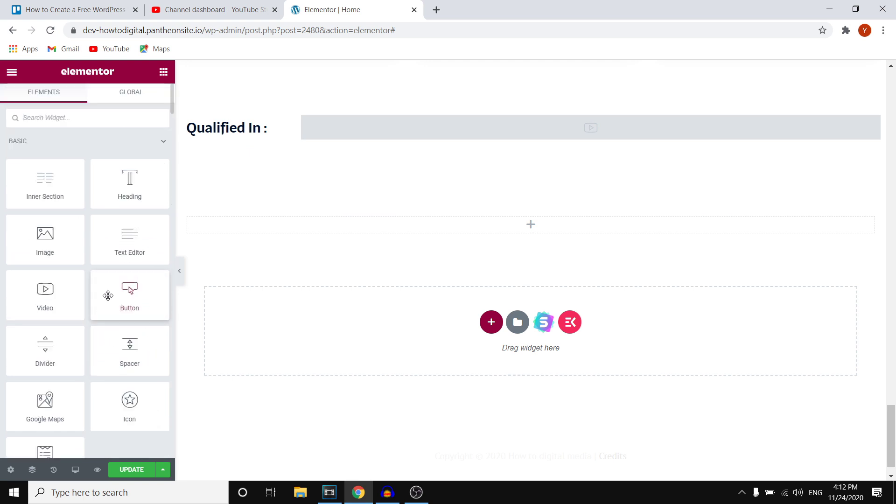
left_click_drag(45, 298, 522, 226)
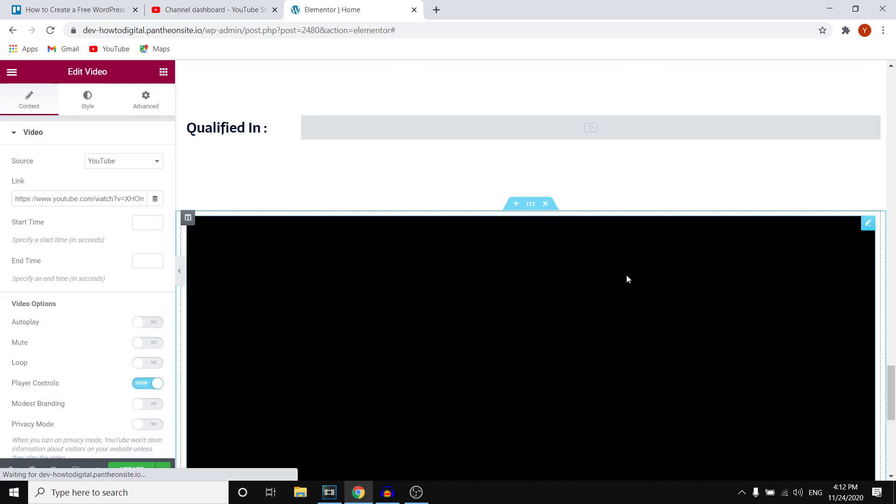
scroll(626, 279, "down", 8)
Step: Review the video's YouTube link settings, then save the page with Update and preview it
left_click(111, 193)
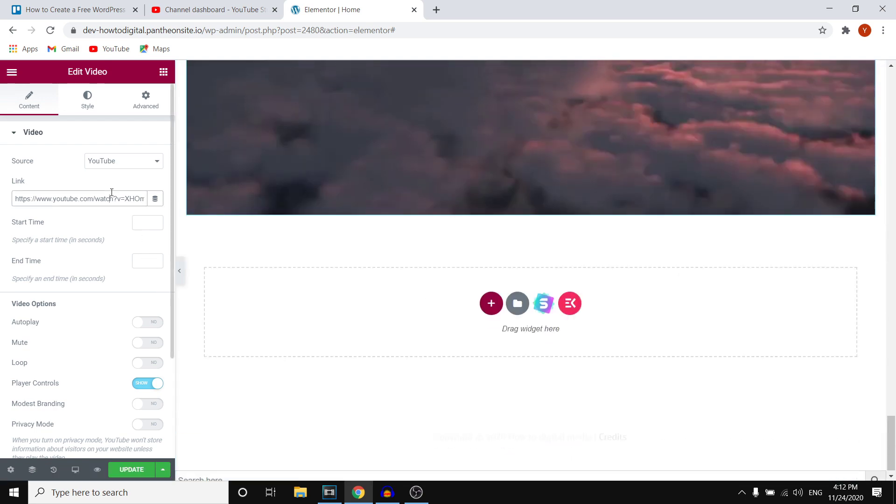
left_click_drag(92, 223, 131, 206)
scroll(612, 252, "up", 10)
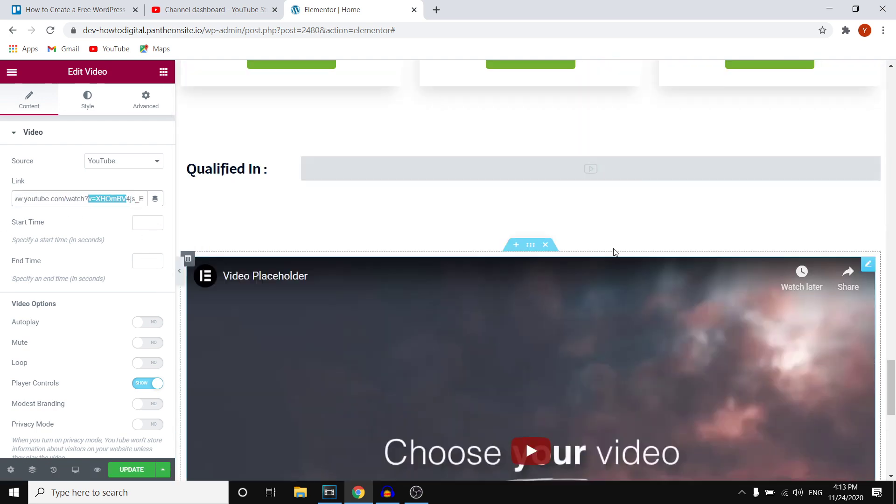
scroll(631, 293, "down", 4)
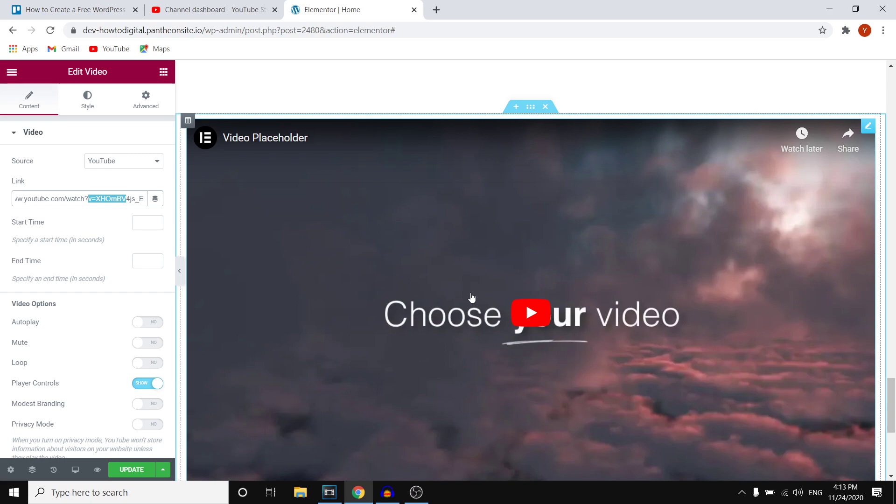
scroll(497, 287, "down", 15)
scroll(497, 287, "up", 8)
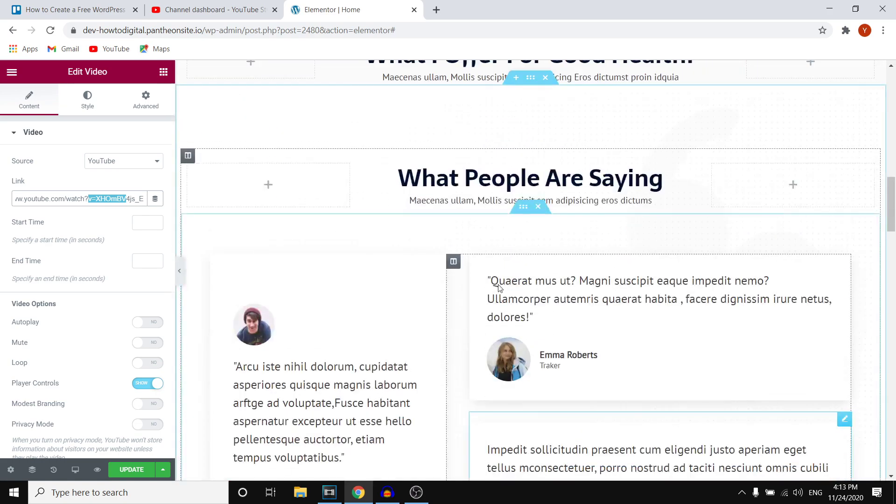
scroll(498, 286, "up", 6)
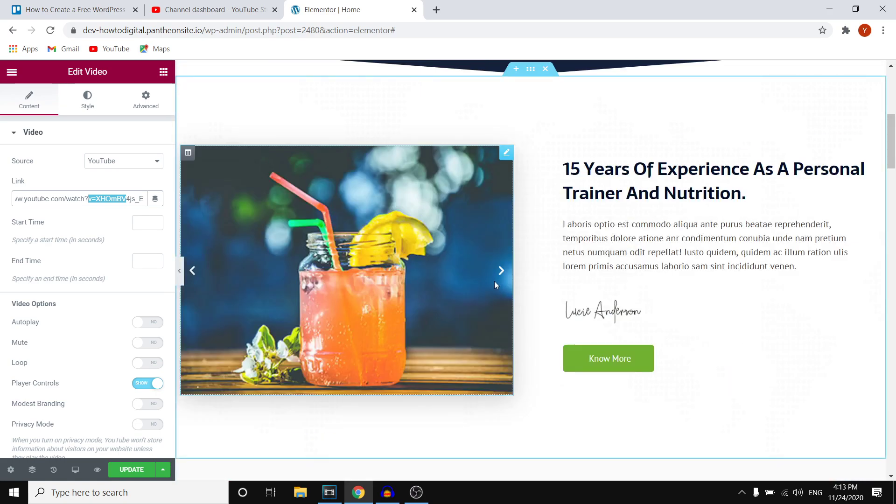
scroll(494, 281, "down", 15)
scroll(485, 279, "up", 20)
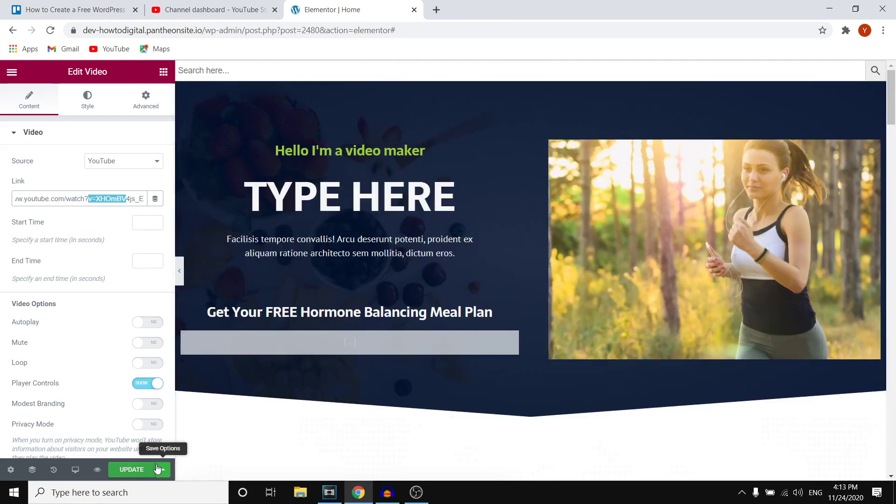
left_click(132, 469)
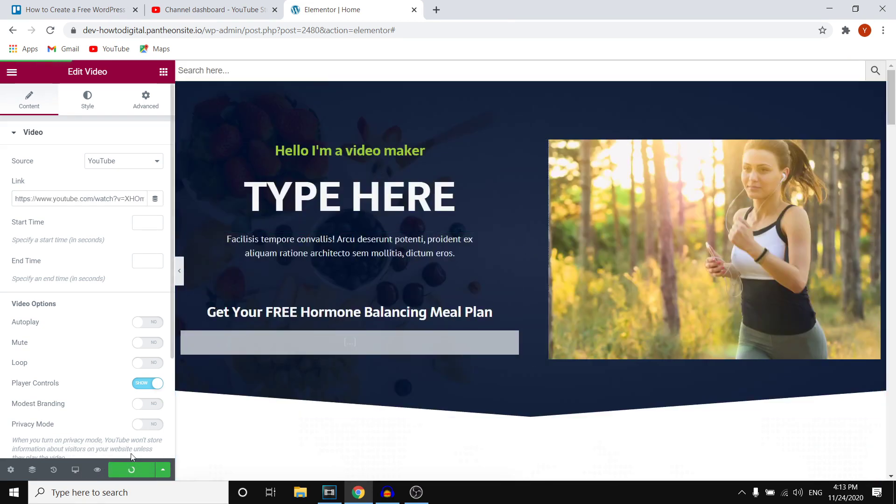
left_click(97, 470)
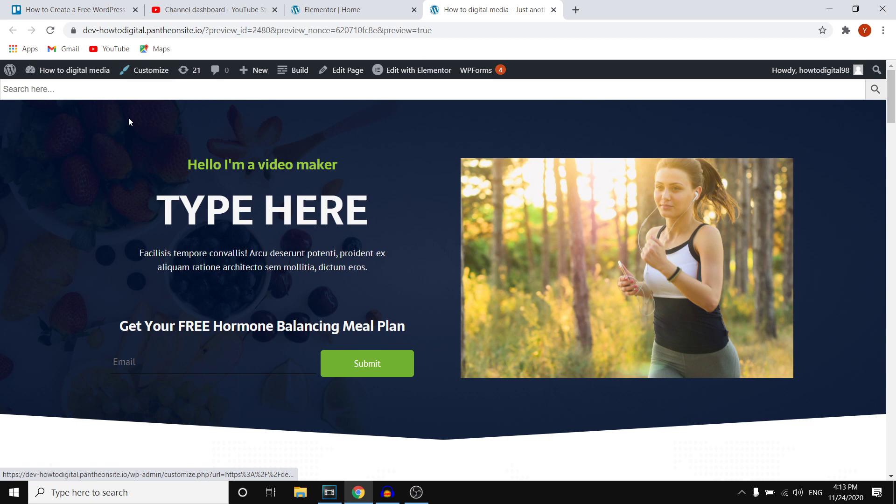
Step: Copy the site address from the preview URL and load it in a new browser tab
left_click_drag(201, 29, 32, 41)
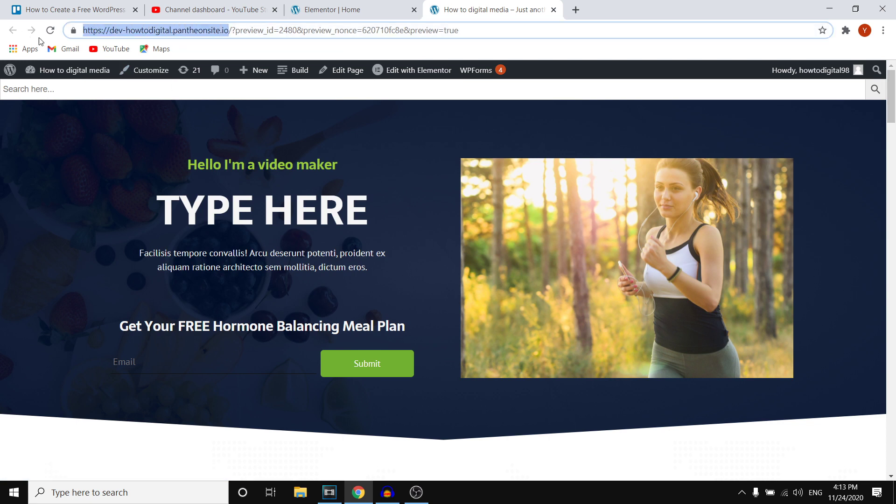
right_click(129, 39)
left_click(150, 92)
left_click(575, 10)
key("ctrl+v")
key("Return")
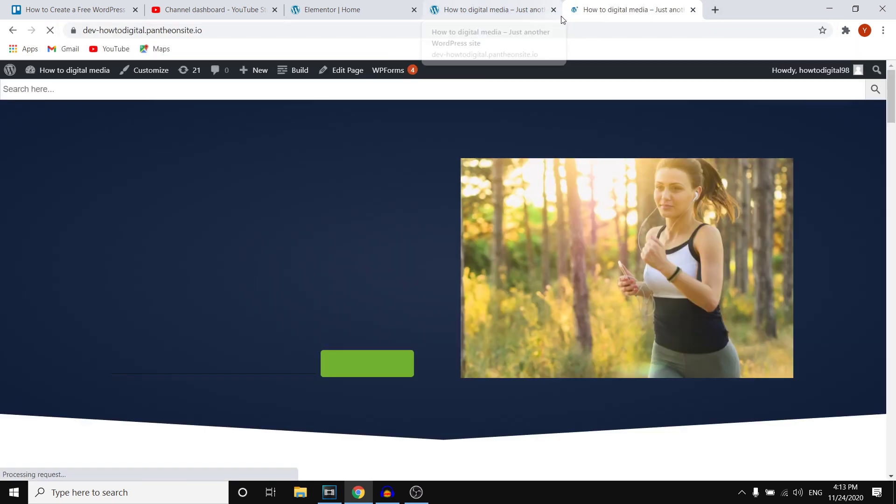
Step: Scroll through the live home page to check the 'TYPE HERE' hero and video section
scroll(543, 186, "down", 8)
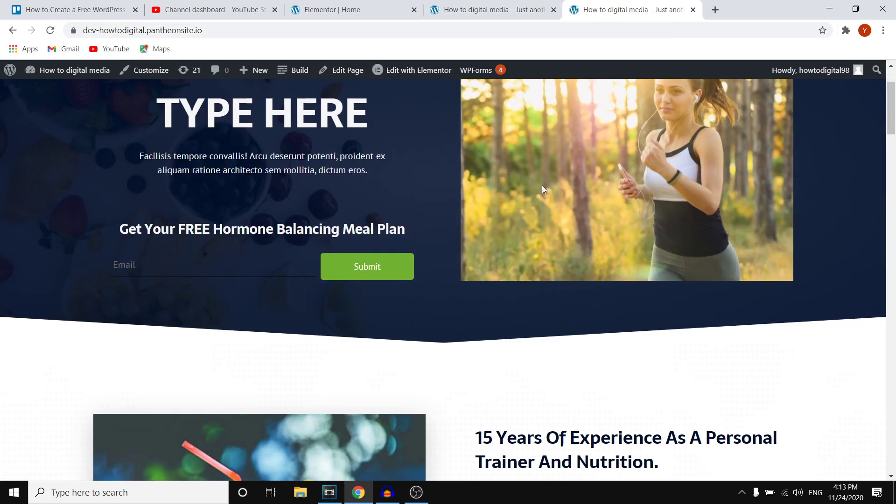
left_click_drag(894, 152, 894, 212)
scroll(659, 219, "down", 1)
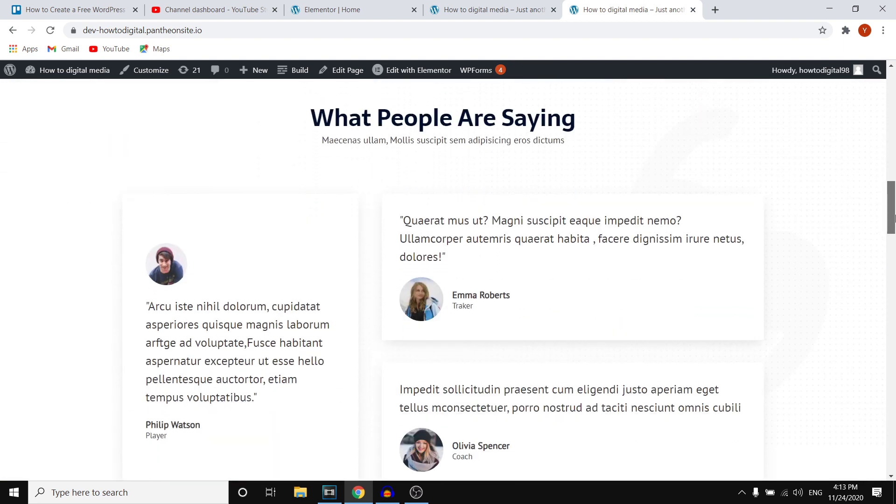
scroll(597, 210, "down", 14)
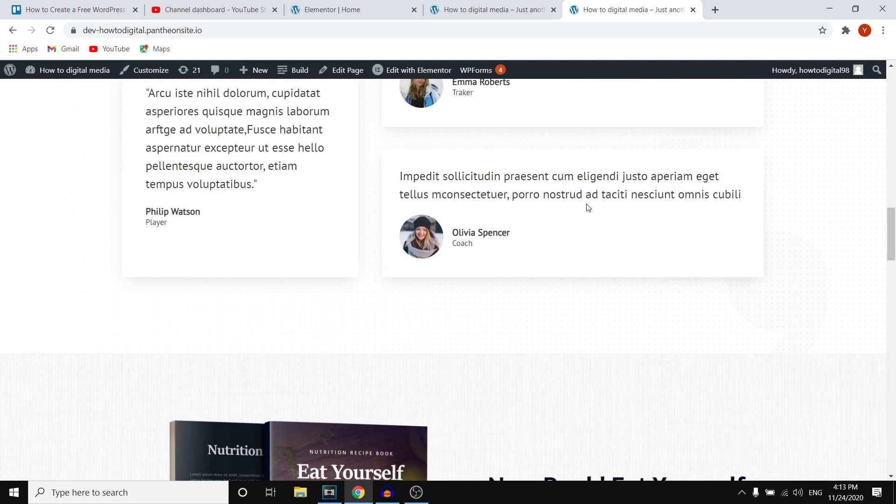
scroll(582, 203, "down", 12)
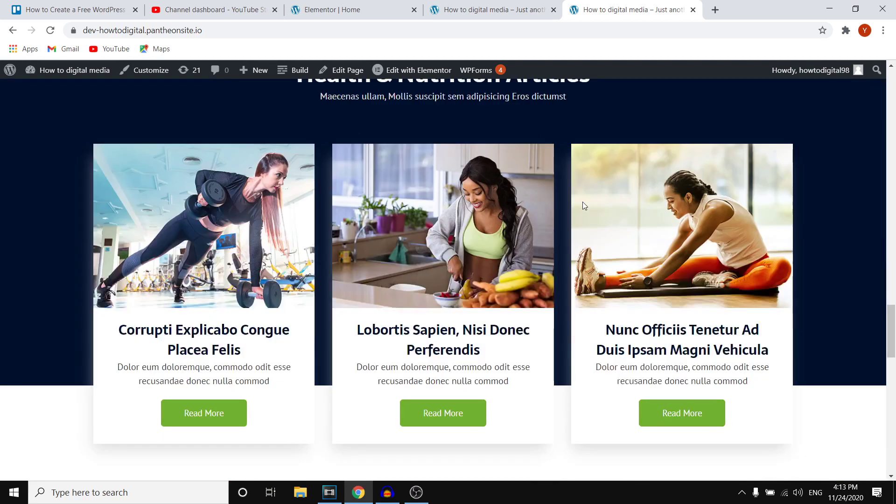
scroll(583, 205, "down", 10)
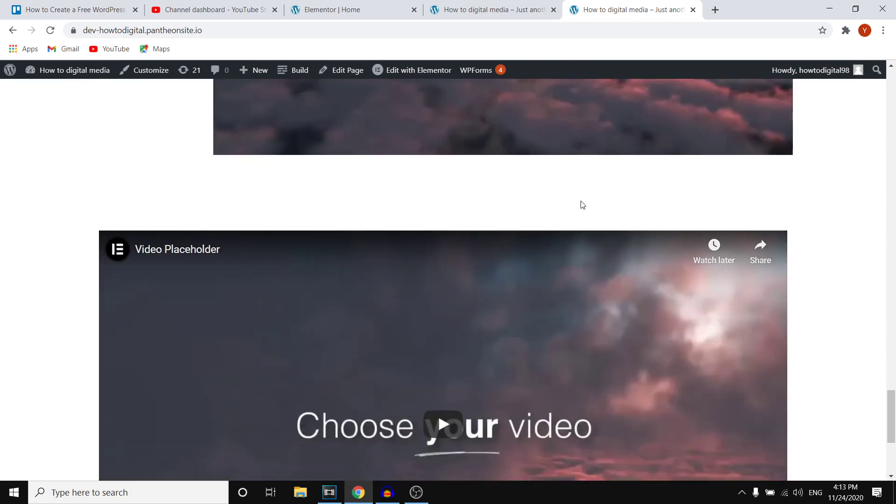
scroll(577, 240, "up", 20)
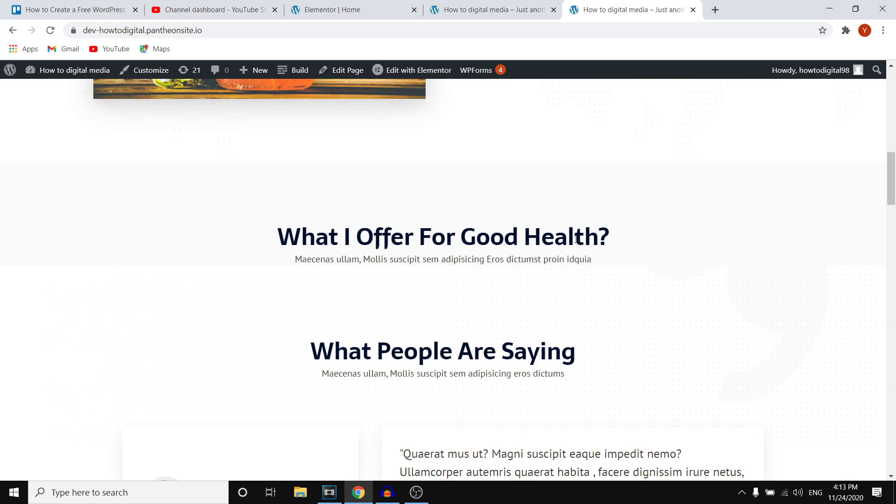
scroll(576, 238, "up", 20)
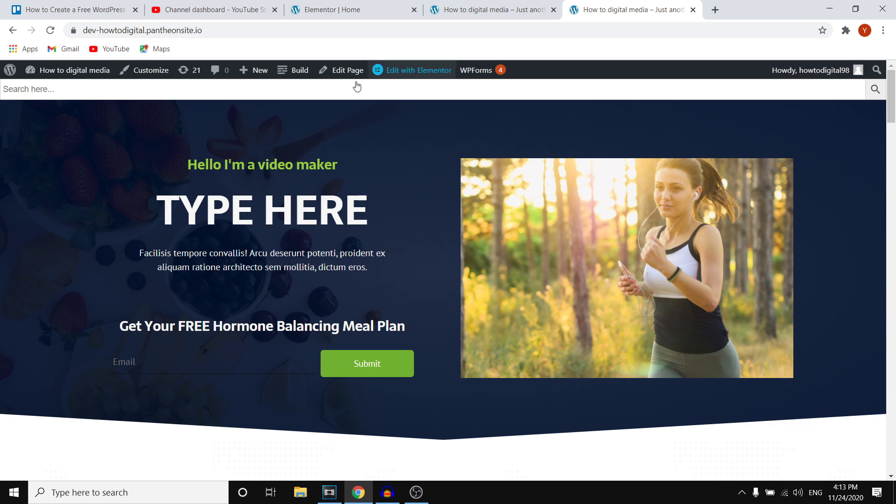
scroll(376, 216, "down", 6)
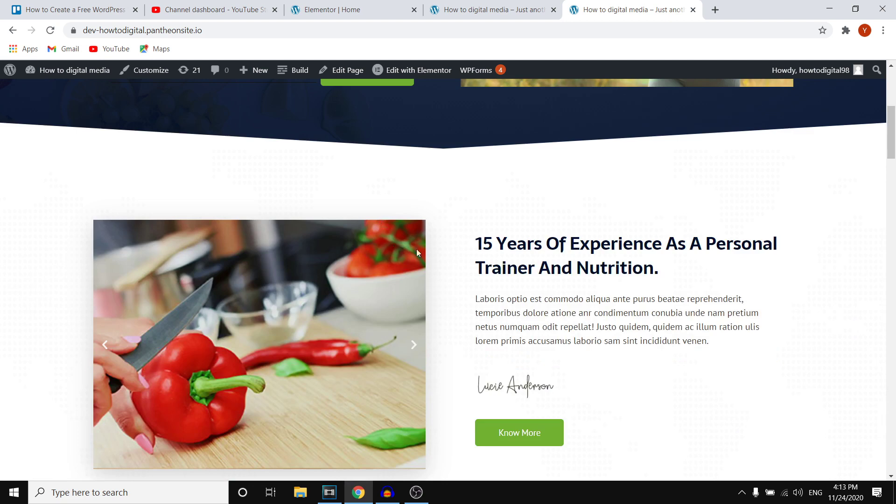
scroll(403, 245, "up", 6)
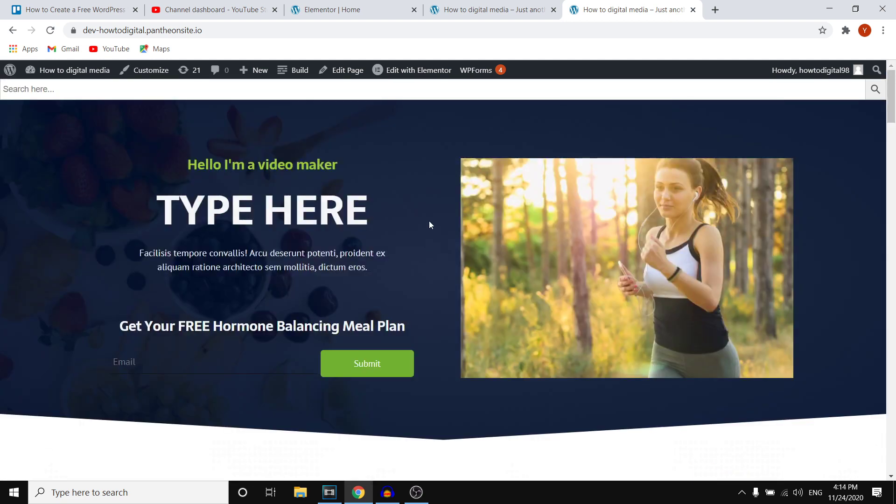